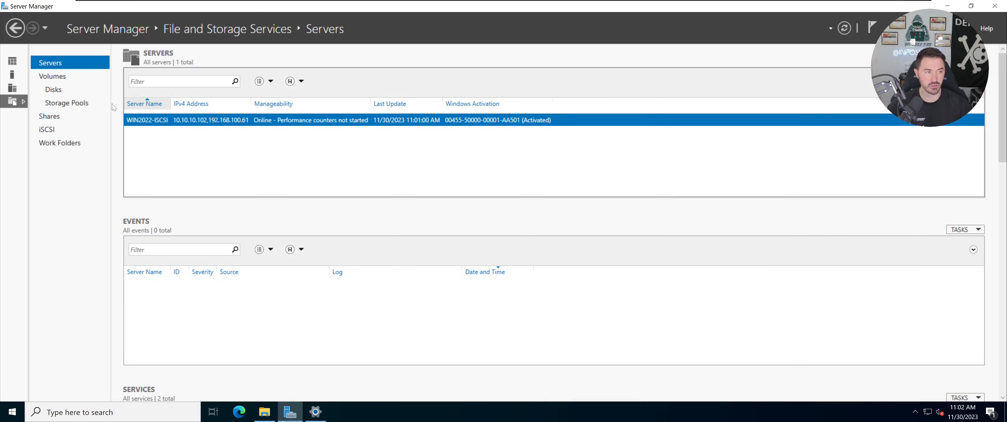
- Start a new iSCSI virtual disk on the Win2022-iSCSI server and store it on the D: volume
{"action": "left_click", "coordinate": [47, 129]}
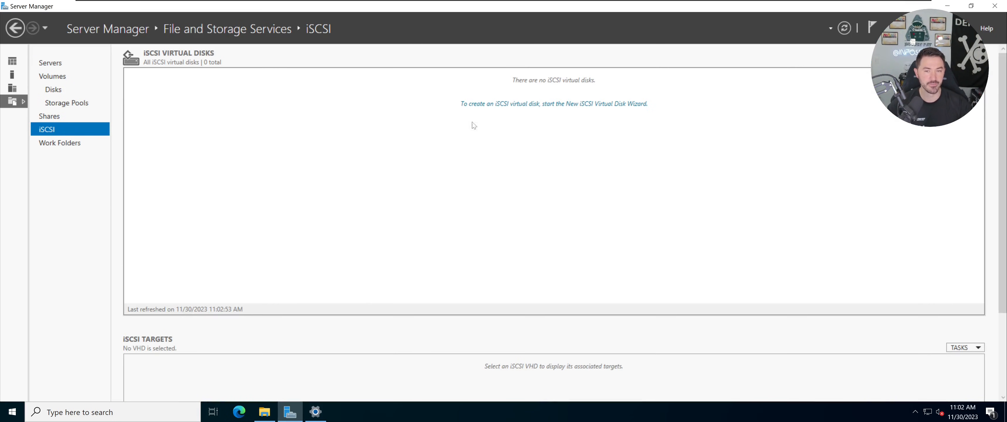
{"action": "left_click", "coordinate": [531, 104]}
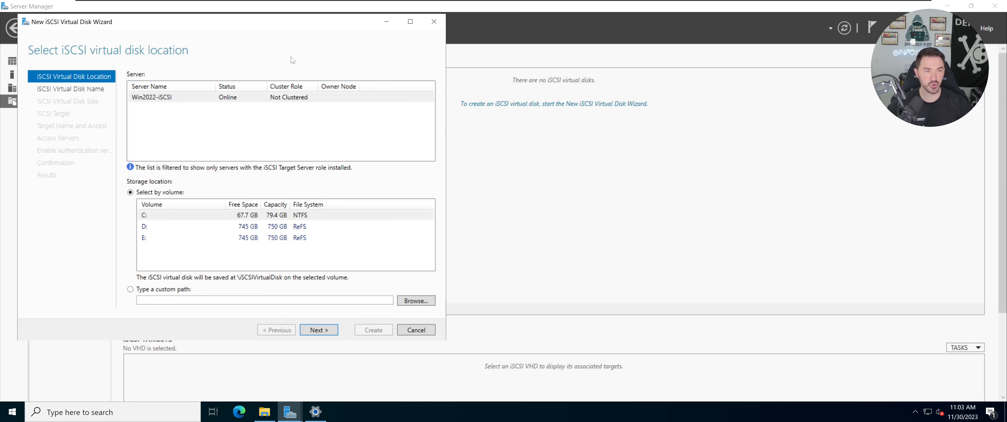
{"action": "left_click_drag", "start_coordinate": [291, 22], "coordinate": [356, 22]}
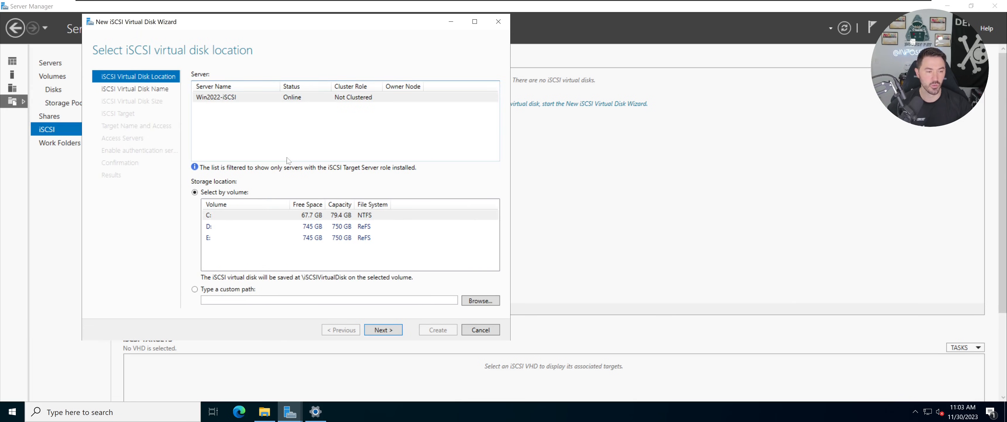
{"action": "left_click", "coordinate": [219, 230]}
{"action": "left_click", "coordinate": [215, 239]}
{"action": "left_click", "coordinate": [223, 229]}
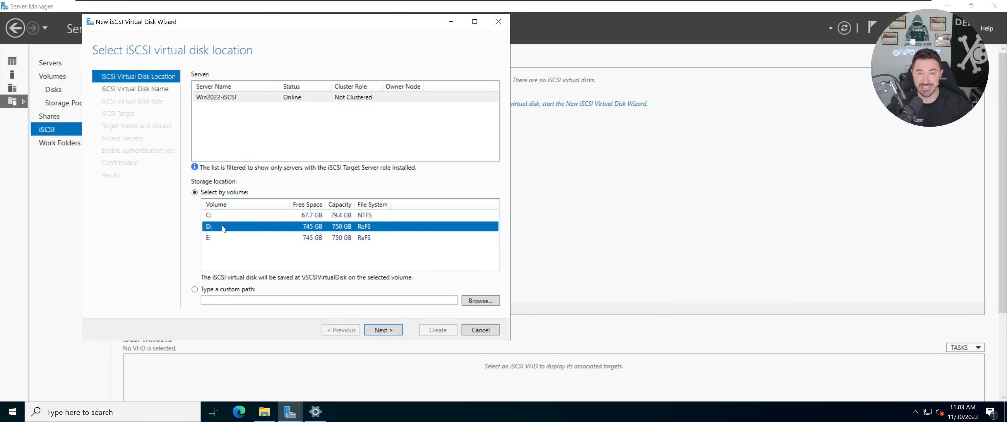
{"action": "left_click", "coordinate": [392, 334]}
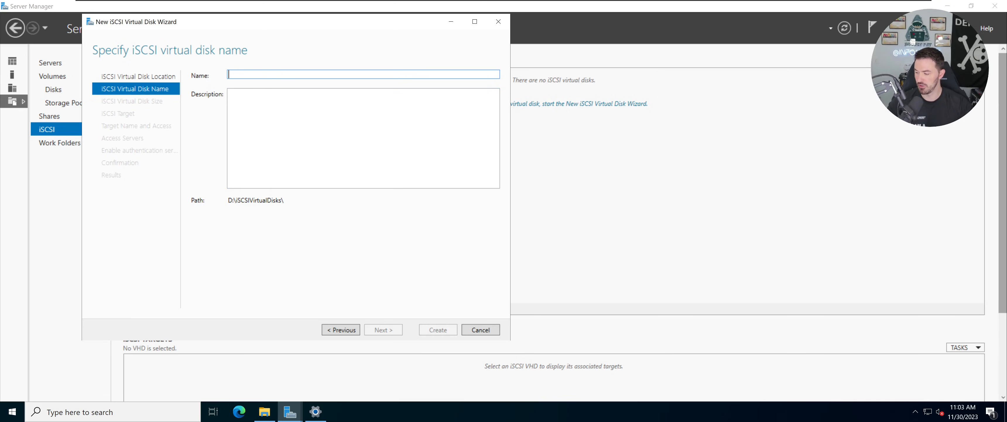
- Examine the ESXi hosts' iSCSI NIC addresses in the VMware-Training-Notes text file
{"action": "left_click_drag", "start_coordinate": [1006, 219], "coordinate": [500, 71]}
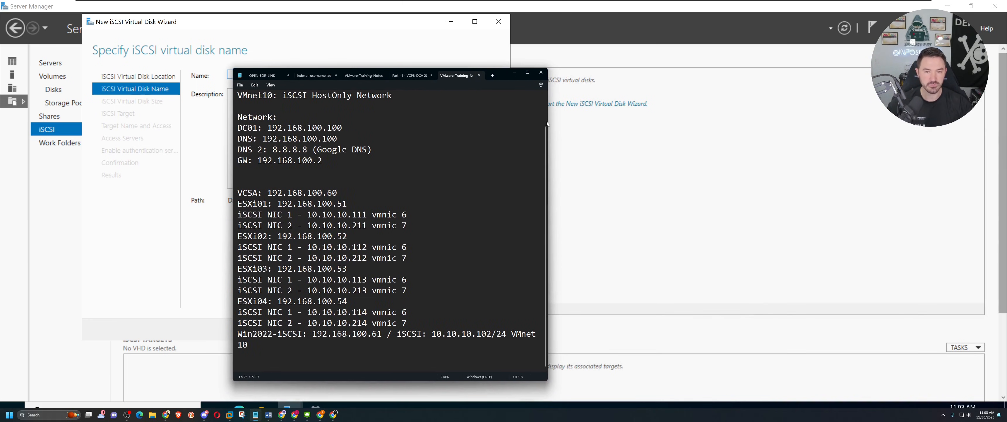
{"action": "left_click_drag", "start_coordinate": [548, 123], "coordinate": [721, 124]}
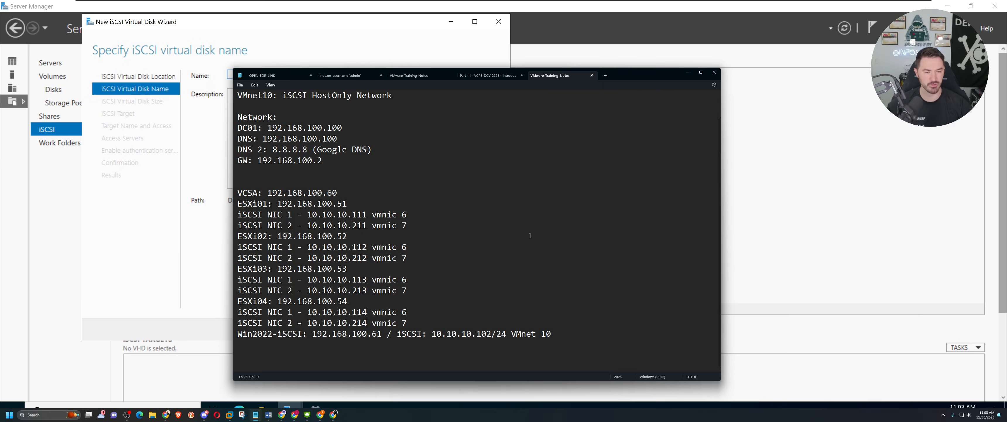
{"action": "scroll", "coordinate": [531, 235], "scroll_direction": "up", "scroll_amount": 4}
{"action": "scroll", "coordinate": [544, 225], "scroll_direction": "down", "scroll_amount": 1}
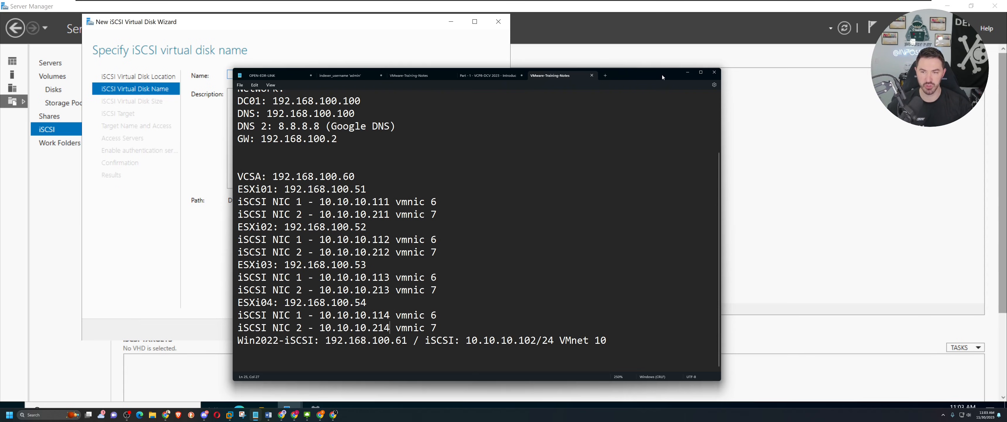
{"action": "left_click_drag", "start_coordinate": [663, 77], "coordinate": [818, 165]}
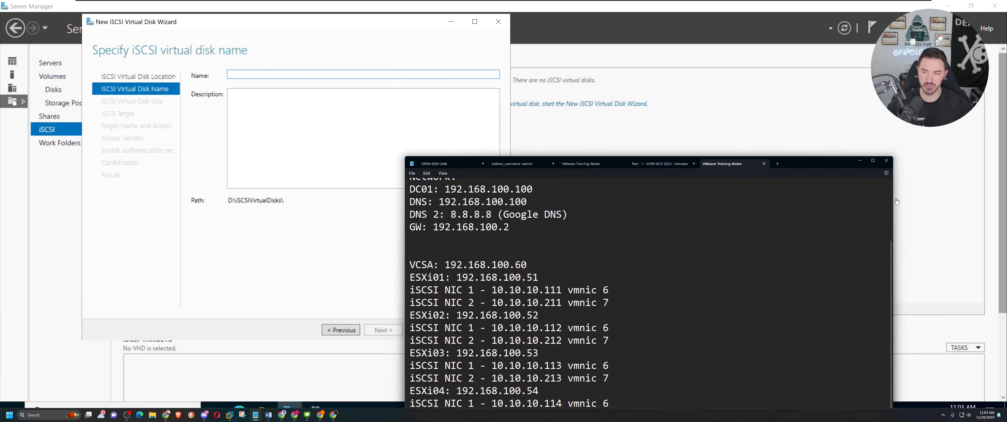
{"action": "left_click_drag", "start_coordinate": [896, 202], "coordinate": [763, 198]}
{"action": "left_click_drag", "start_coordinate": [717, 164], "coordinate": [1006, 183]}
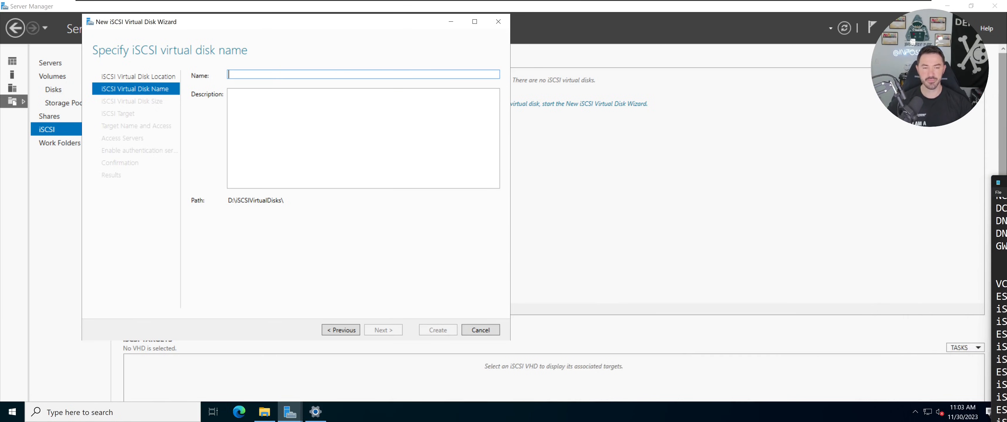
- Name the iSCSI virtual disk VMware-DS01 and continue to its size settings
{"action": "left_click", "coordinate": [299, 77]}
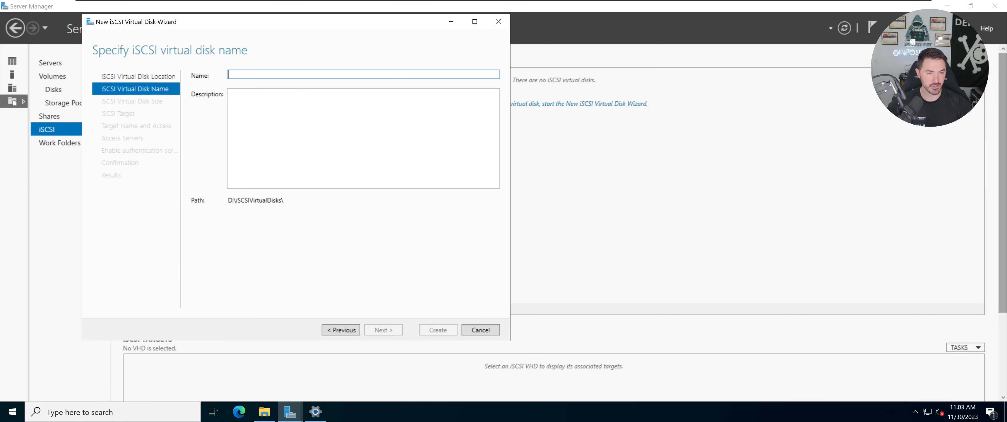
{"action": "type", "text": "VMware"}
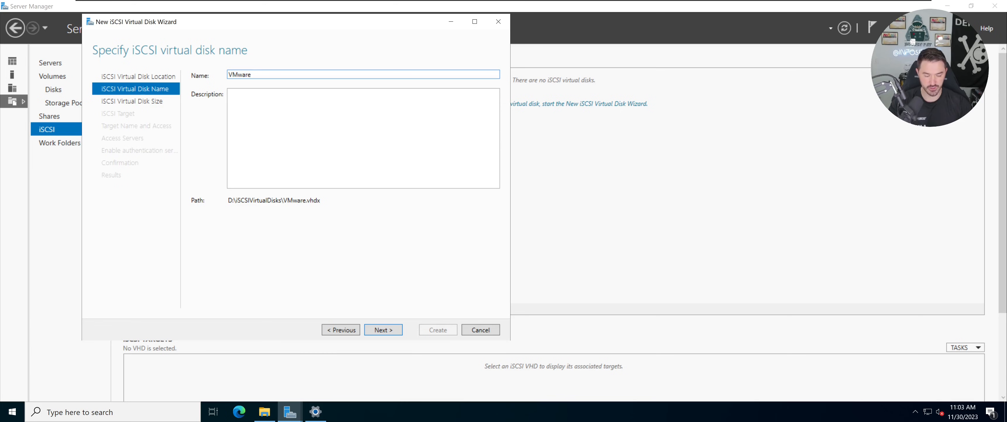
{"action": "type", "text": "-DS01"}
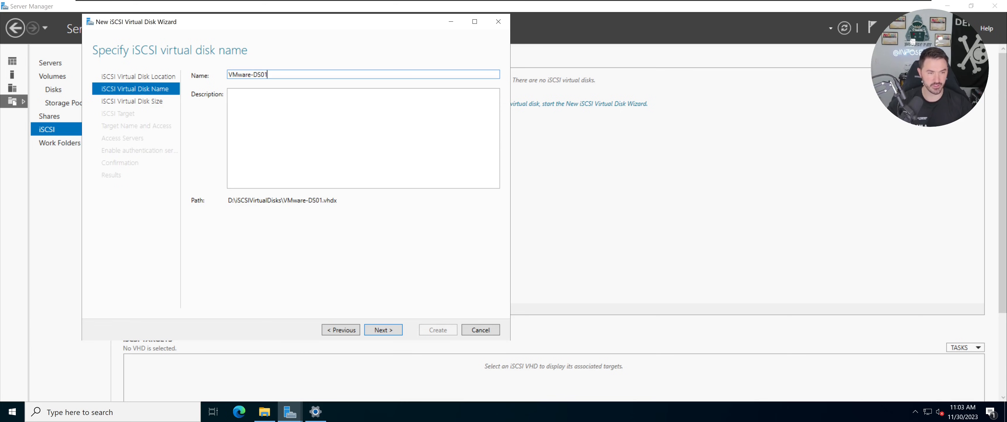
{"action": "left_click", "coordinate": [396, 331]}
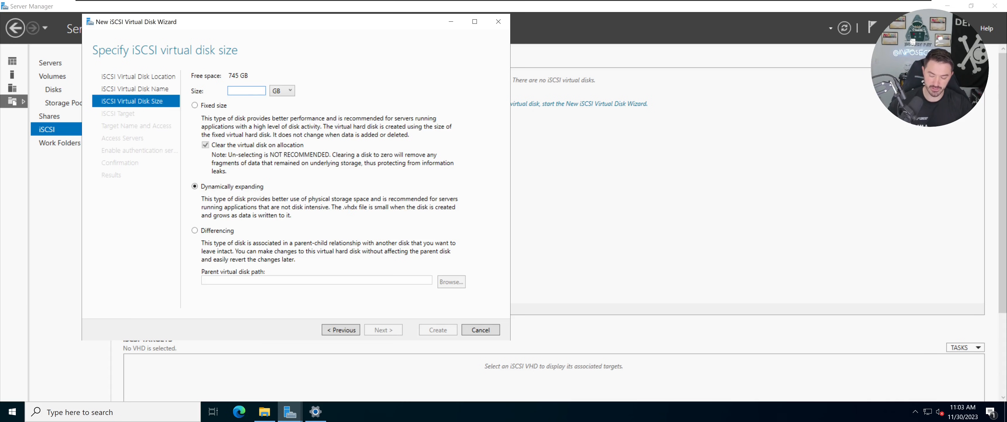
- Set the dynamically expanding virtual disk's size to 700 GB and assign it to a new iSCSI target
{"action": "type", "text": "700"}
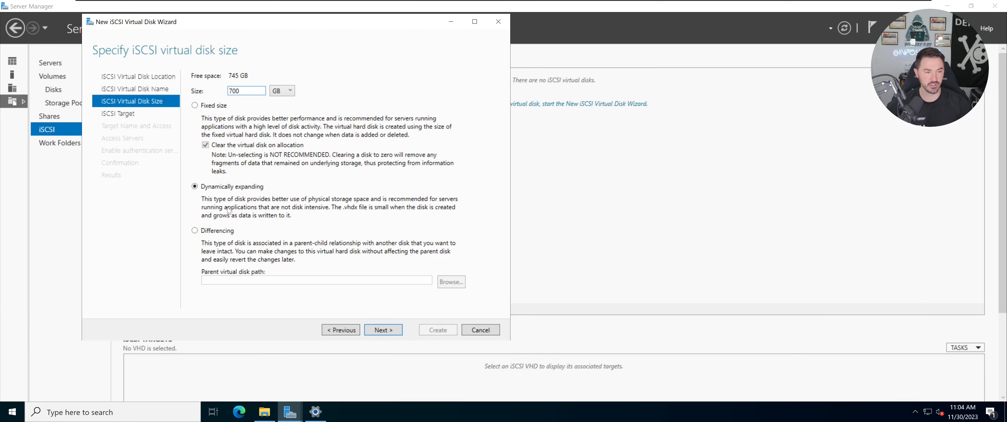
{"action": "left_click", "coordinate": [379, 330]}
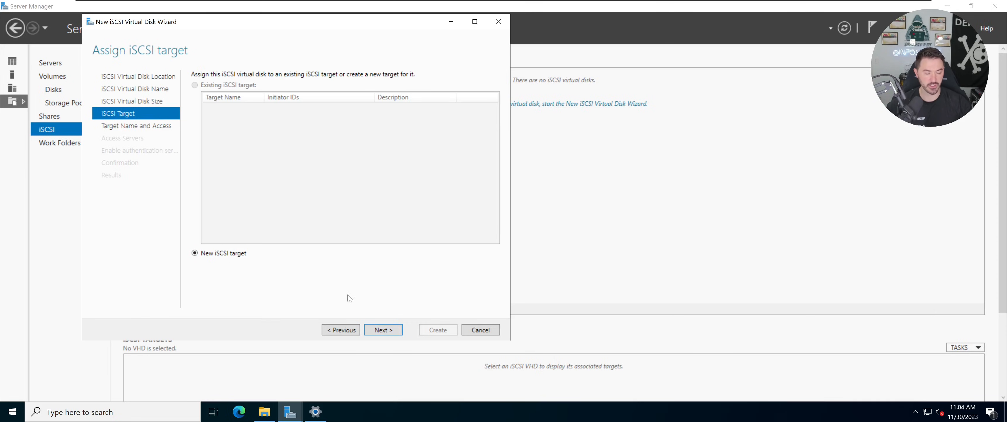
{"action": "left_click", "coordinate": [394, 331]}
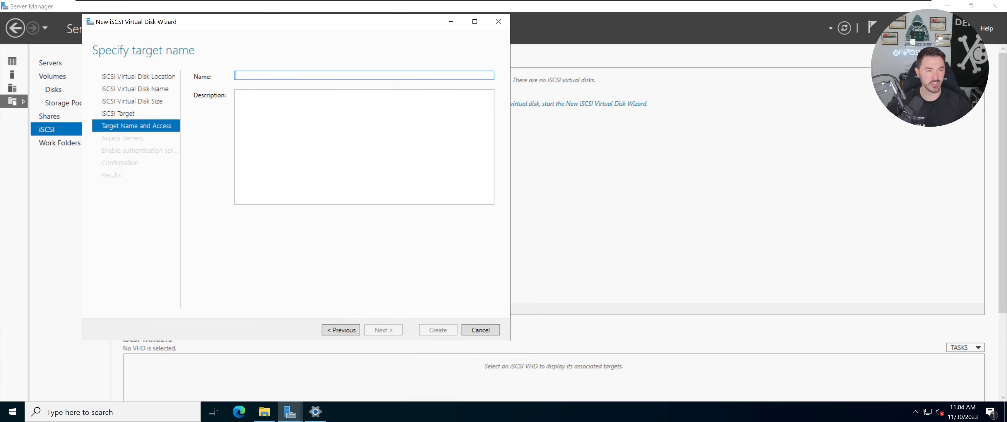
{"action": "type", "text": "Vmware"}
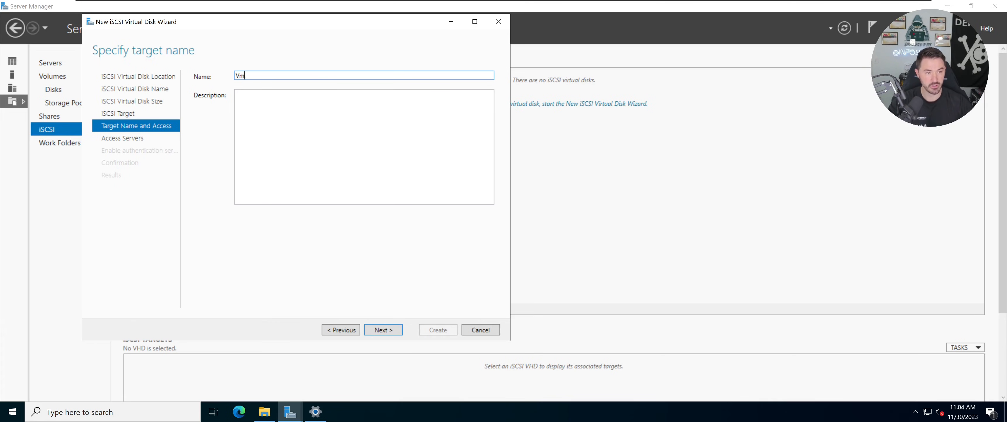
{"action": "key", "text": "BackSpace"}
{"action": "key", "text": "BackSpace"}
{"action": "key", "text": "BackSpace"}
{"action": "key", "text": "BackSpace"}
{"action": "key", "text": "BackSpace"}
{"action": "key", "text": "BackSpace"}
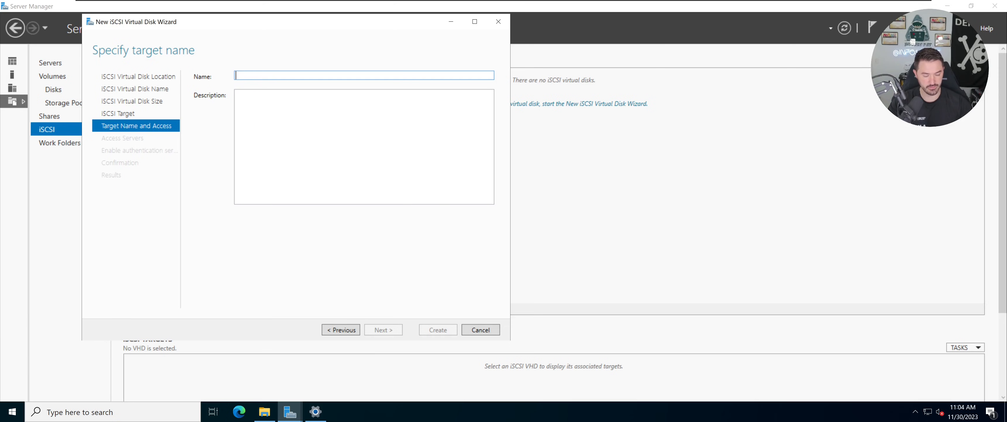
{"action": "type", "text": "WMwar"}
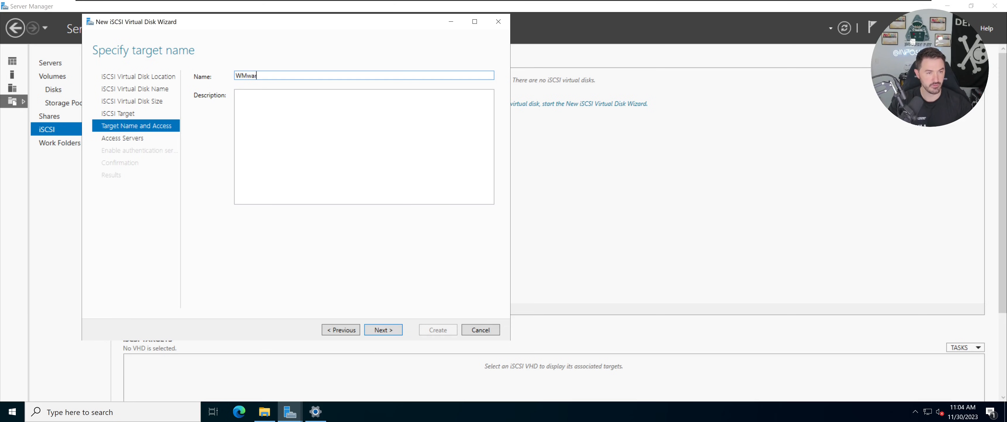
{"action": "key", "text": "BackSpace"}
{"action": "key", "text": "BackSpace"}
{"action": "key", "text": "BackSpace"}
{"action": "key", "text": "BackSpace"}
- Name the new iSCSI target VMware-Prod and continue to the access servers
{"action": "type", "text": "VMware-Prod"}
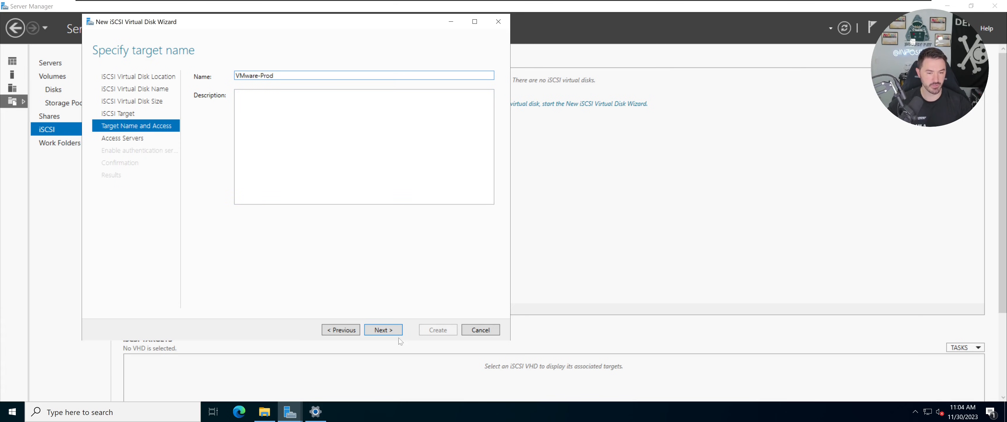
{"action": "left_click", "coordinate": [389, 331]}
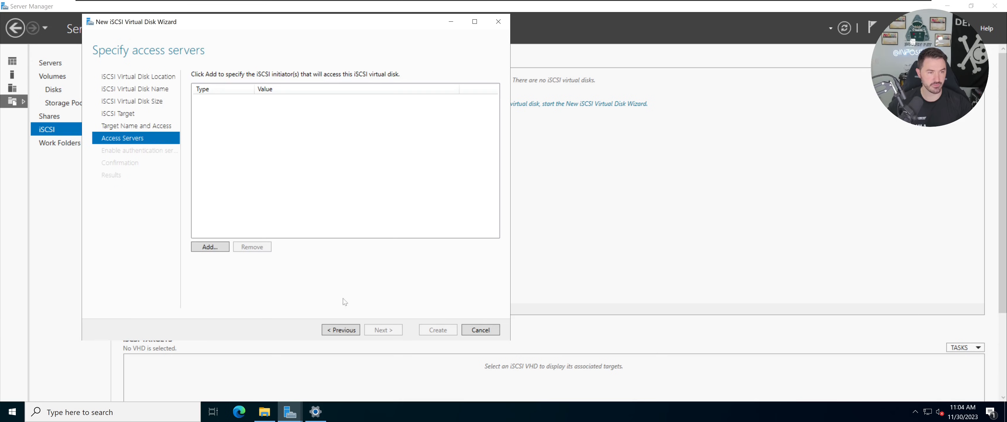
- Add an access server initiator identified by IP address 10.10.10.111, copying the address for reuse
{"action": "left_click", "coordinate": [201, 249]}
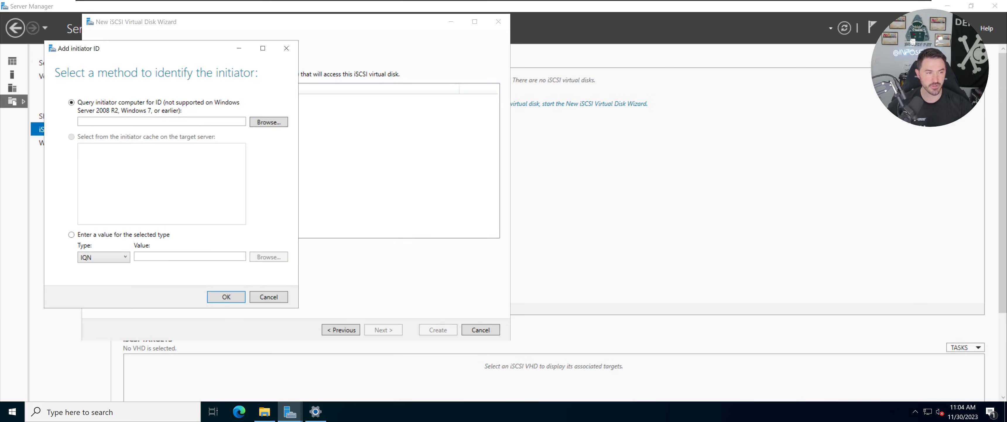
{"action": "left_click_drag", "start_coordinate": [210, 50], "coordinate": [339, 55]}
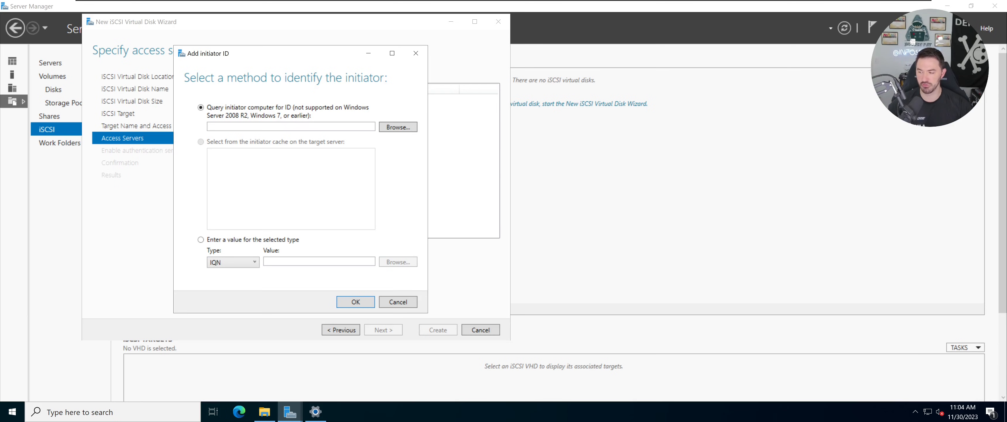
{"action": "left_click", "coordinate": [236, 266]}
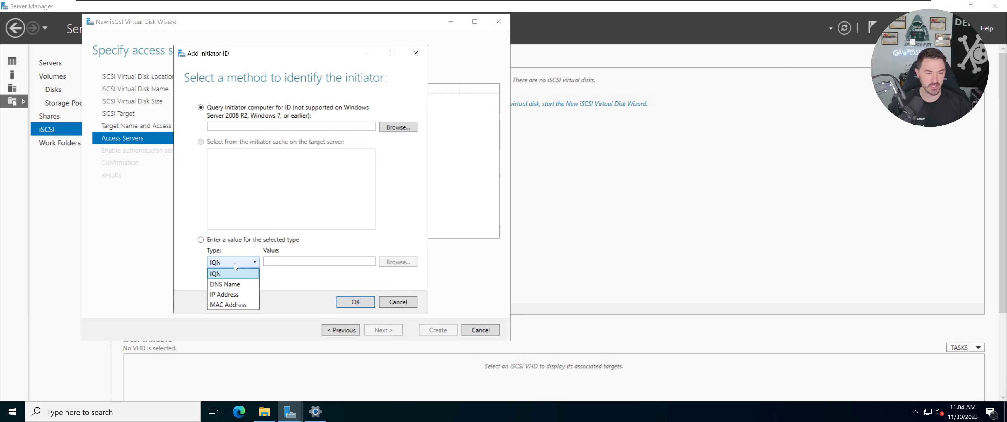
{"action": "left_click", "coordinate": [228, 294]}
{"action": "left_click", "coordinate": [283, 262]}
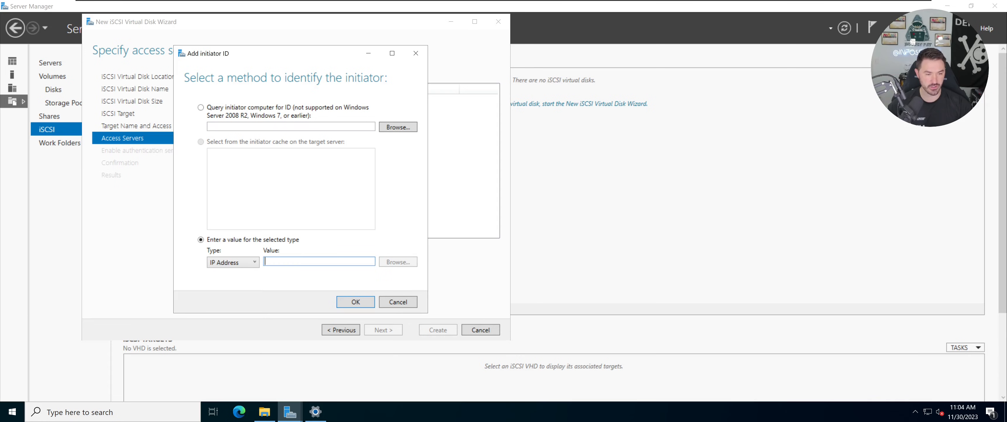
{"action": "type", "text": "10.10"}
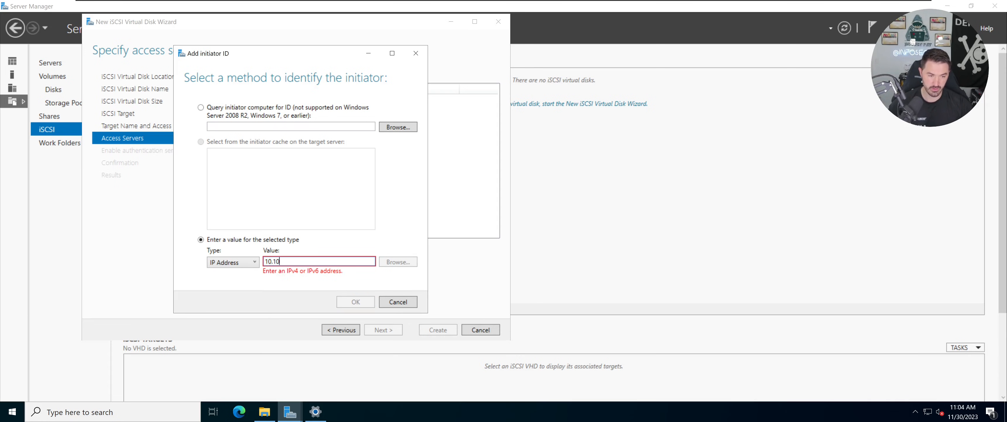
{"action": "type", "text": ".10.111"}
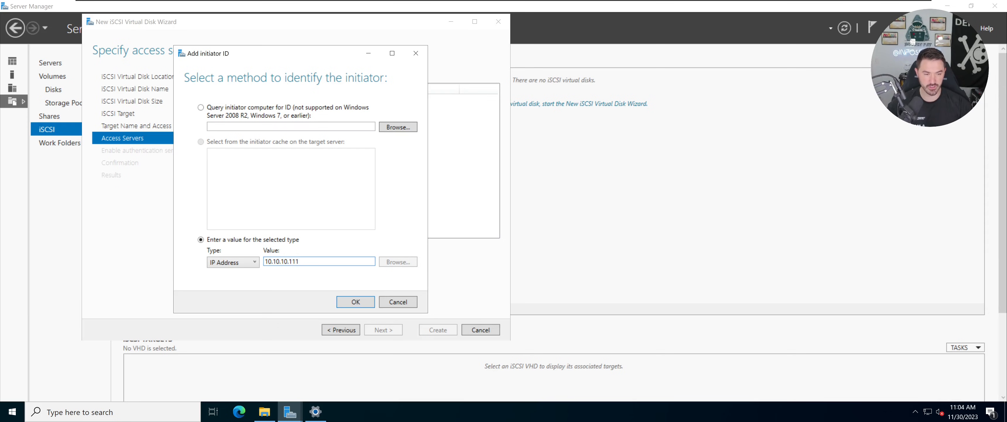
{"action": "left_click_drag", "start_coordinate": [298, 261], "coordinate": [261, 262]}
{"action": "key", "text": "ctrl+c"}
{"action": "left_click", "coordinate": [354, 302]}
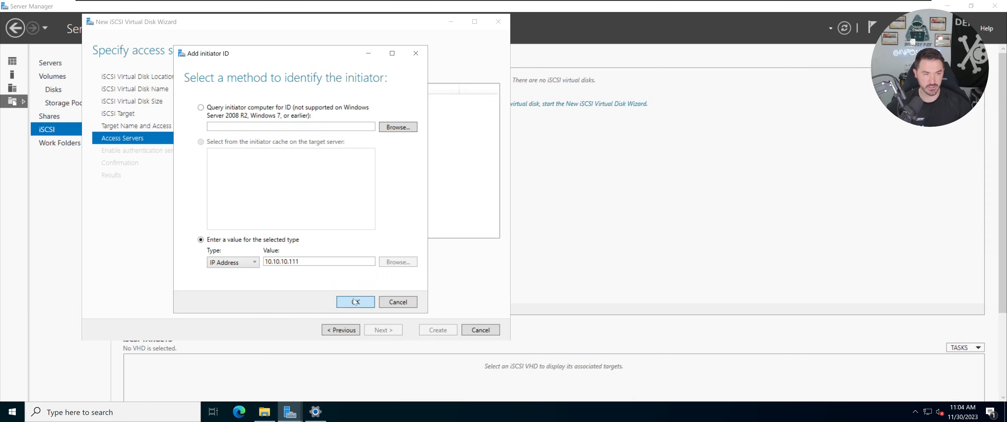
- Add a second access server initiator identified by IP address 10.10.10.112
{"action": "left_click", "coordinate": [214, 248]}
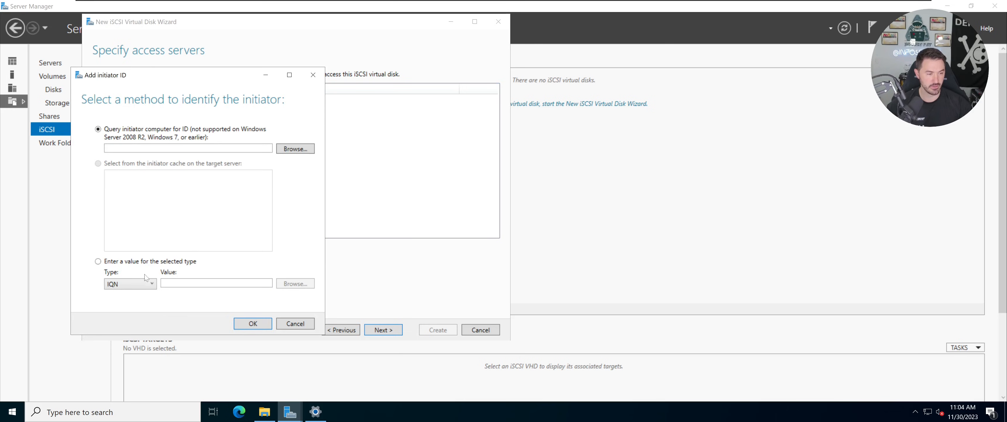
{"action": "left_click", "coordinate": [137, 262]}
{"action": "left_click", "coordinate": [150, 283]}
{"action": "left_click", "coordinate": [134, 315]}
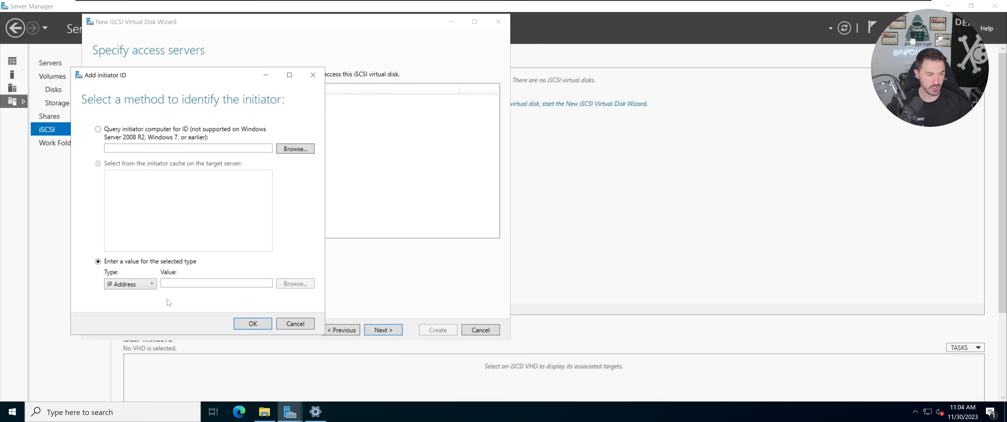
{"action": "left_click", "coordinate": [164, 283]}
{"action": "type", "text": "10.10.10.112"}
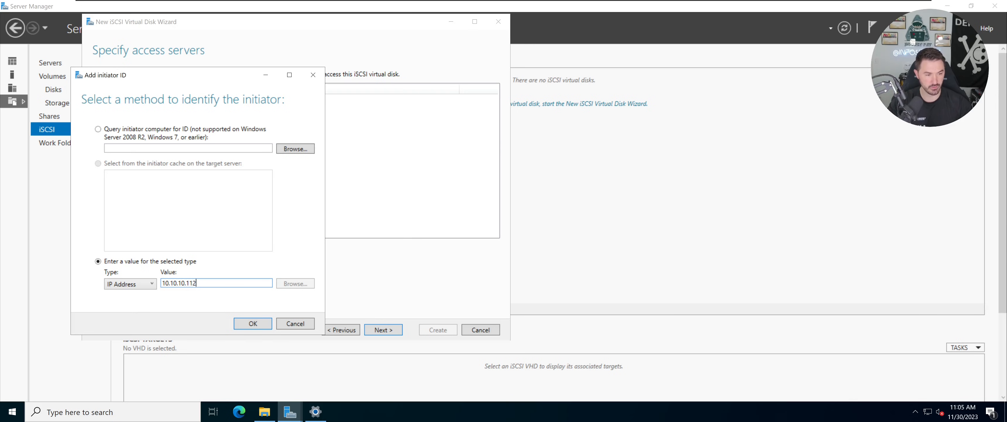
{"action": "key", "text": "Return"}
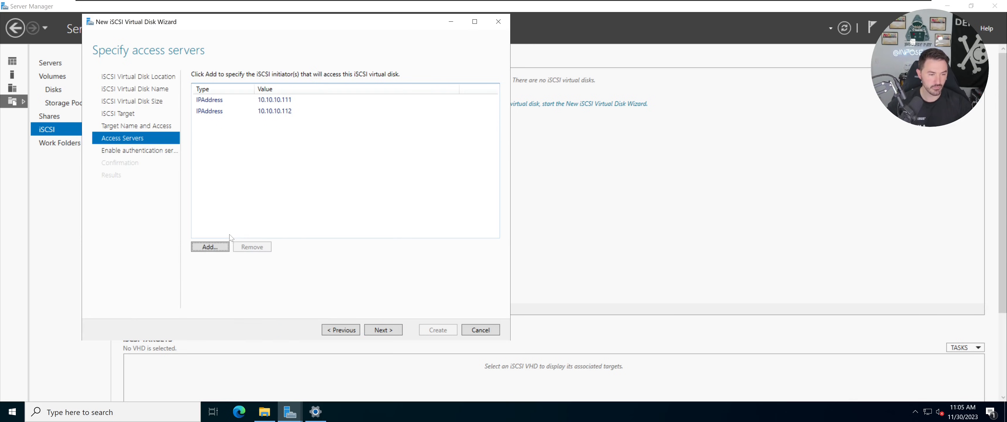
- Add a third access server initiator identified by IP address 10.10.10.113
{"action": "left_click", "coordinate": [211, 245]}
{"action": "left_click", "coordinate": [141, 316]}
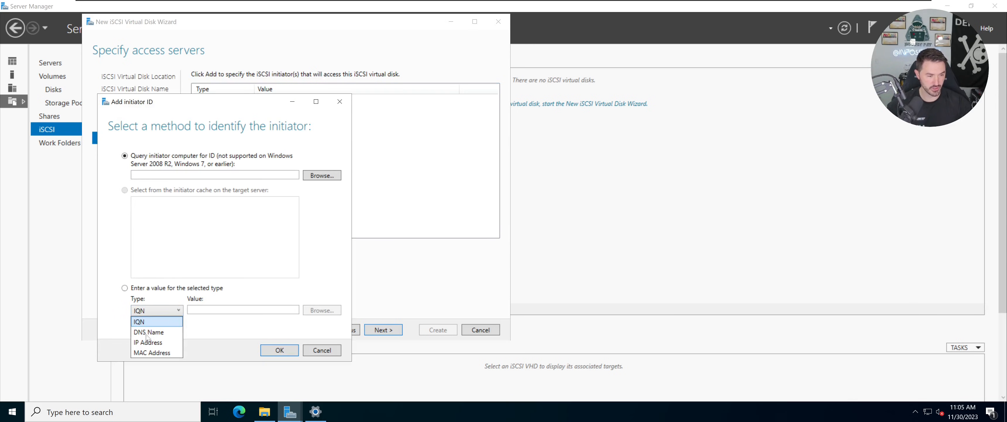
{"action": "left_click", "coordinate": [148, 341]}
{"action": "left_click", "coordinate": [196, 310]}
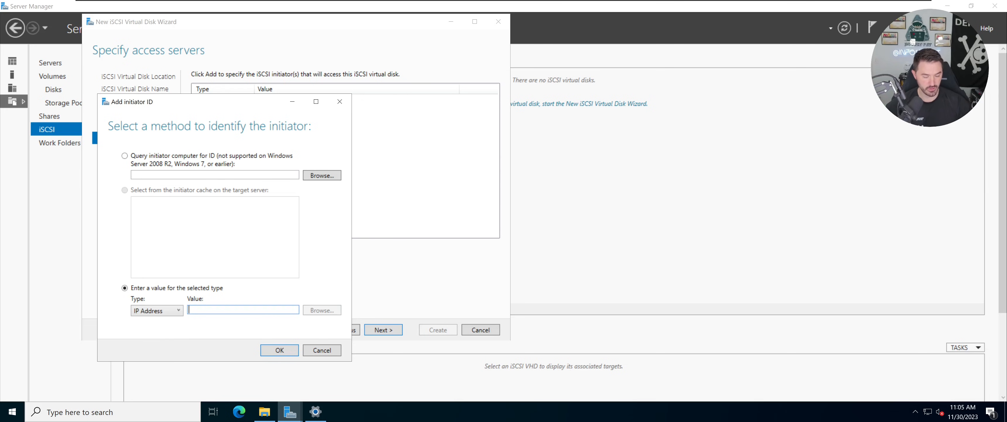
{"action": "type", "text": "10.10.10.1113"}
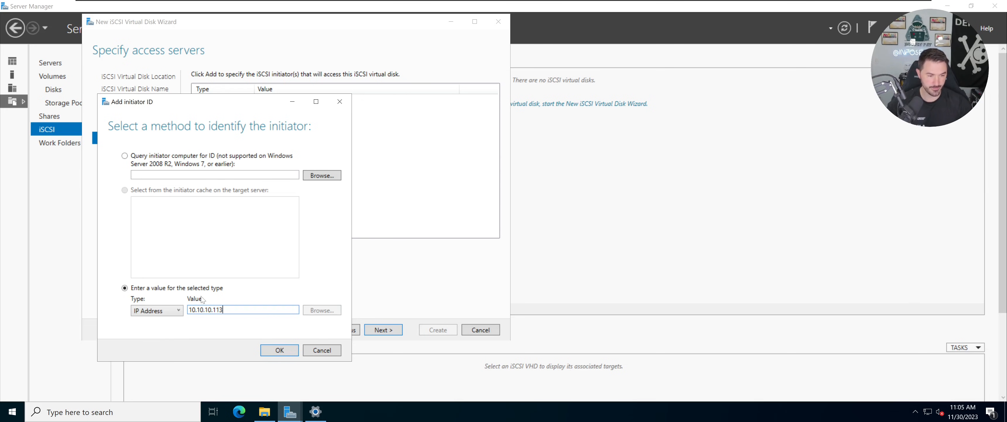
{"action": "left_click", "coordinate": [288, 350]}
- Add a fourth access server initiator identified by IP address 10.10.10.114
{"action": "left_click", "coordinate": [211, 247]}
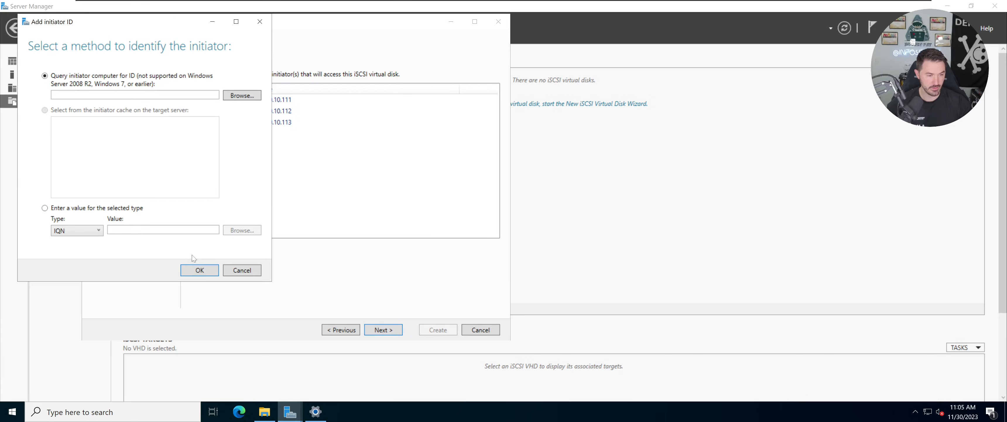
{"action": "left_click", "coordinate": [73, 232]}
{"action": "left_click", "coordinate": [78, 262]}
{"action": "key", "text": "ctrl+v"}
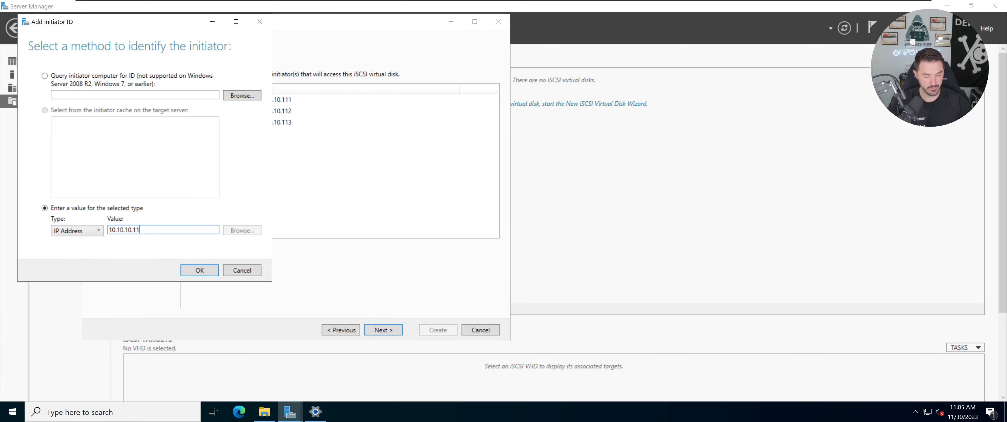
{"action": "type", "text": "4"}
{"action": "key", "text": "Return"}
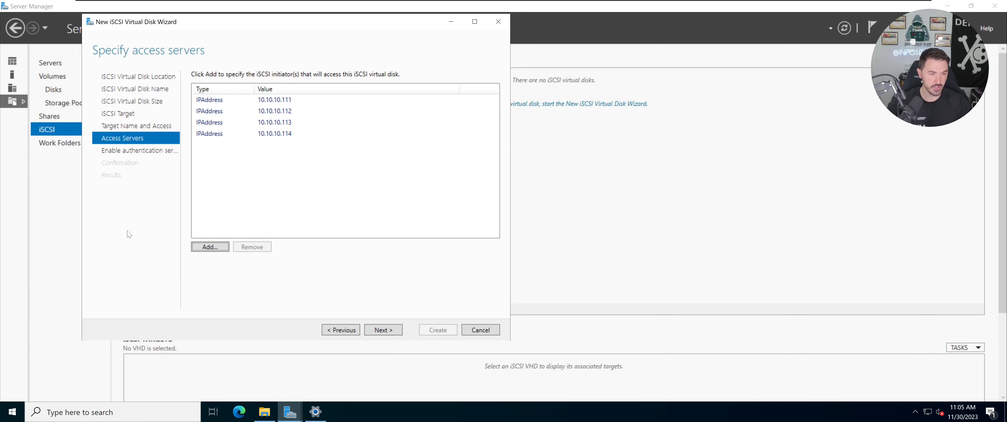
- Add an access server initiator identified by IP address 10.10.10.211, copying the address for reuse
{"action": "left_click", "coordinate": [210, 247]}
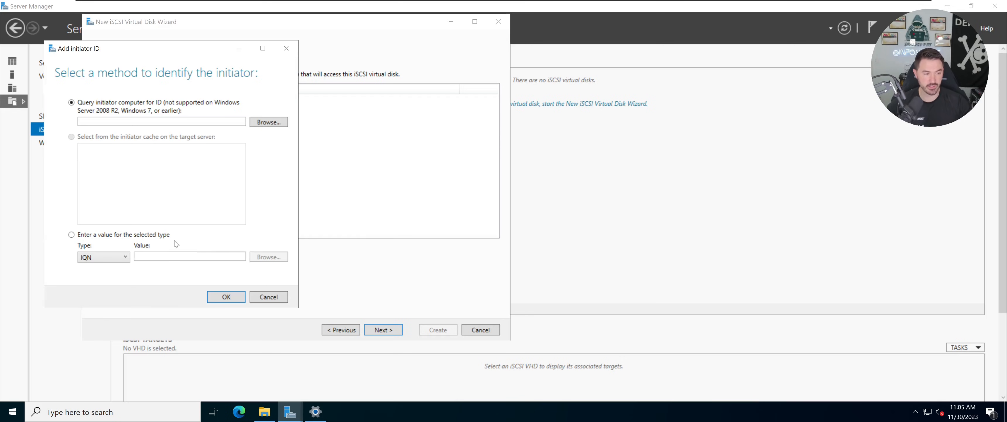
{"action": "left_click", "coordinate": [89, 259]}
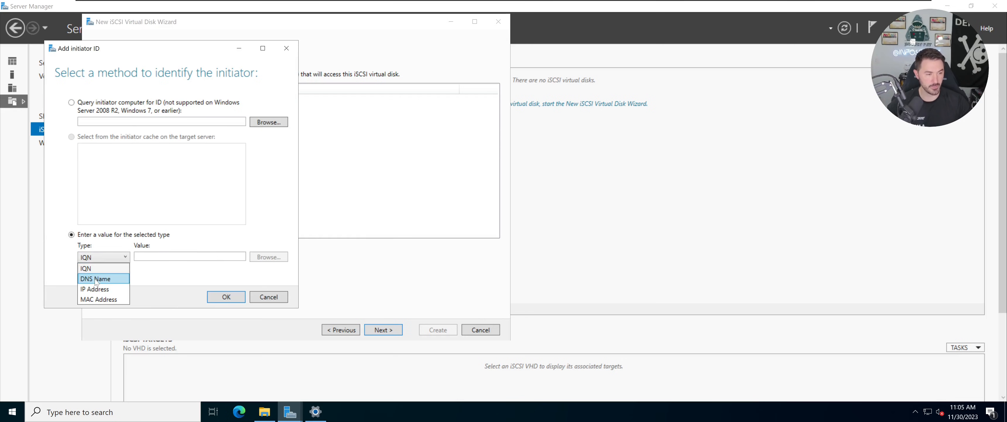
{"action": "left_click", "coordinate": [98, 287]}
{"action": "key", "text": "ctrl+v"}
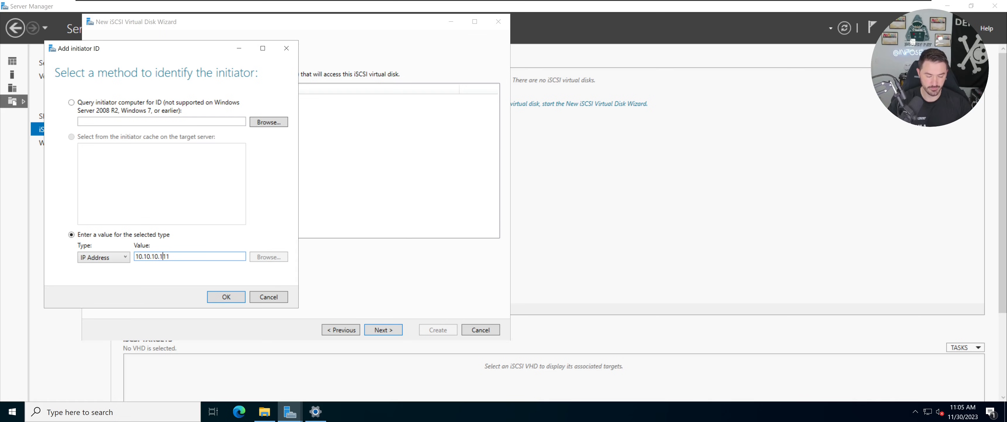
{"action": "type", "text": "2"}
{"action": "key", "text": "ctrl+a"}
{"action": "key", "text": "ctrl+c"}
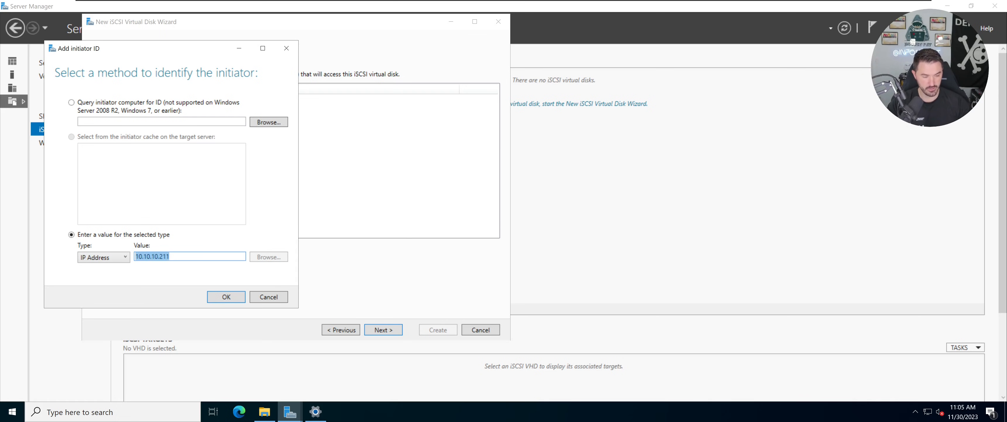
{"action": "key", "text": "Return"}
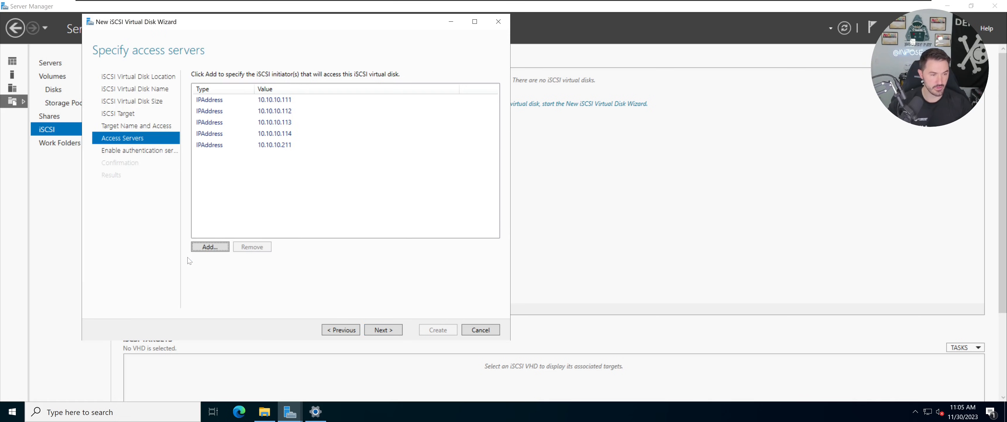
- Add another access server initiator identified by IP address 10.10.10.212
{"action": "left_click", "coordinate": [205, 246]}
{"action": "left_click", "coordinate": [141, 288]}
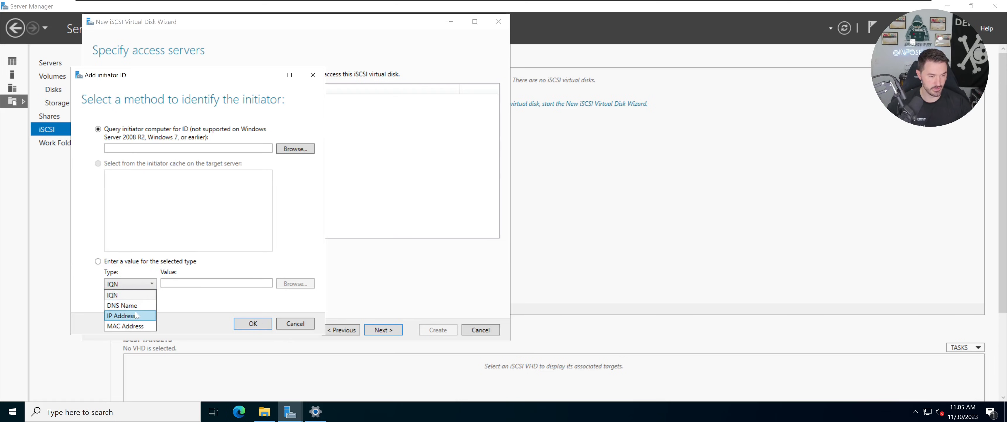
{"action": "left_click", "coordinate": [138, 313]}
{"action": "left_click", "coordinate": [182, 282]}
{"action": "key", "text": "ctrl+v"}
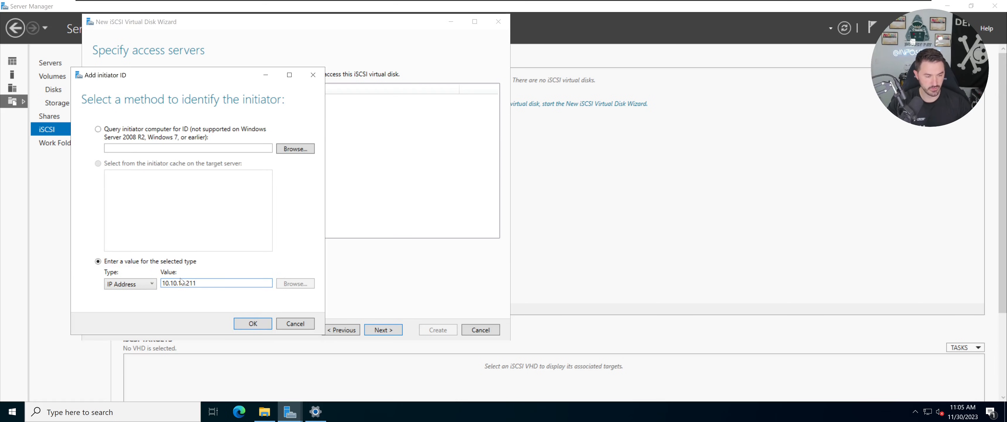
{"action": "type", "text": "2"}
{"action": "key", "text": "Return"}
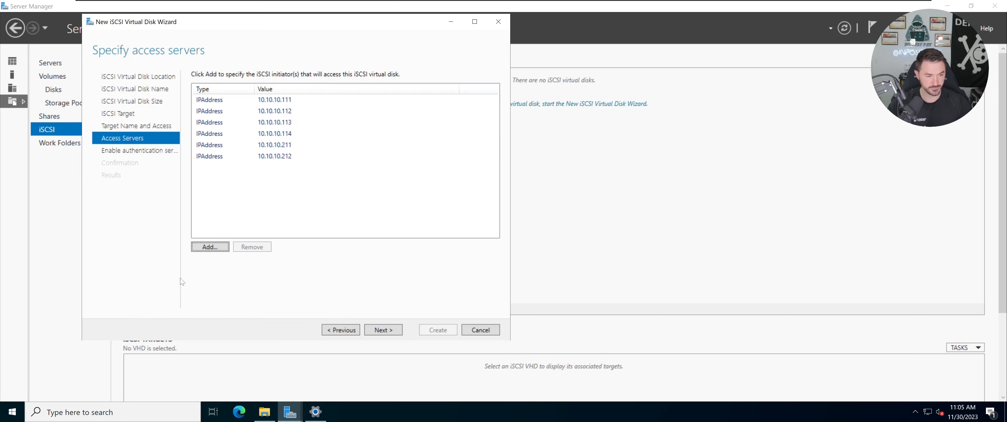
- Add another access server initiator identified by IP address 10.10.10.213
{"action": "left_click", "coordinate": [217, 252]}
{"action": "left_click", "coordinate": [162, 310]}
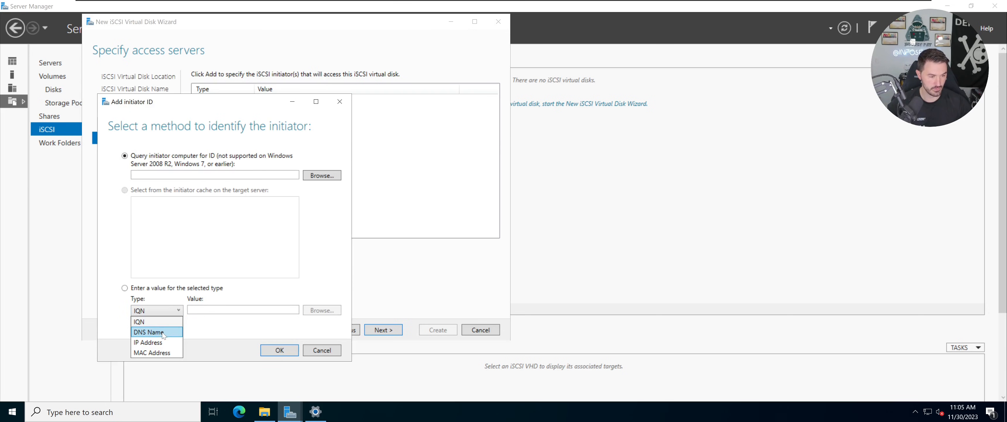
{"action": "left_click", "coordinate": [162, 343]}
{"action": "left_click", "coordinate": [194, 310]}
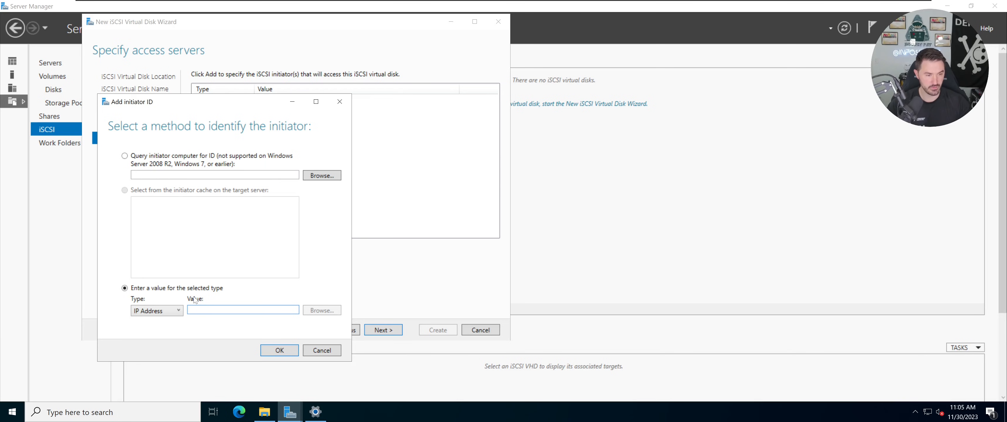
{"action": "key", "text": "ctrl+v"}
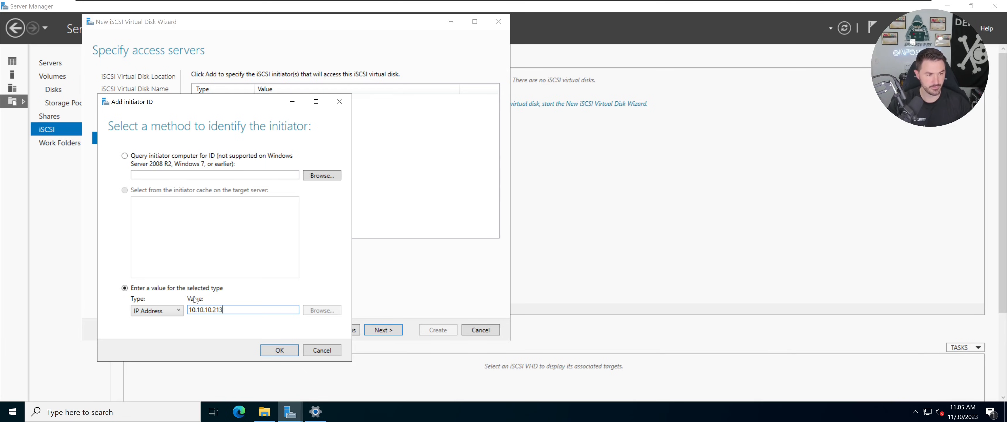
{"action": "type", "text": "3"}
{"action": "key", "text": "Return"}
- Add the last access server initiator, identified by IP address 10.10.10.214
{"action": "left_click", "coordinate": [215, 253]}
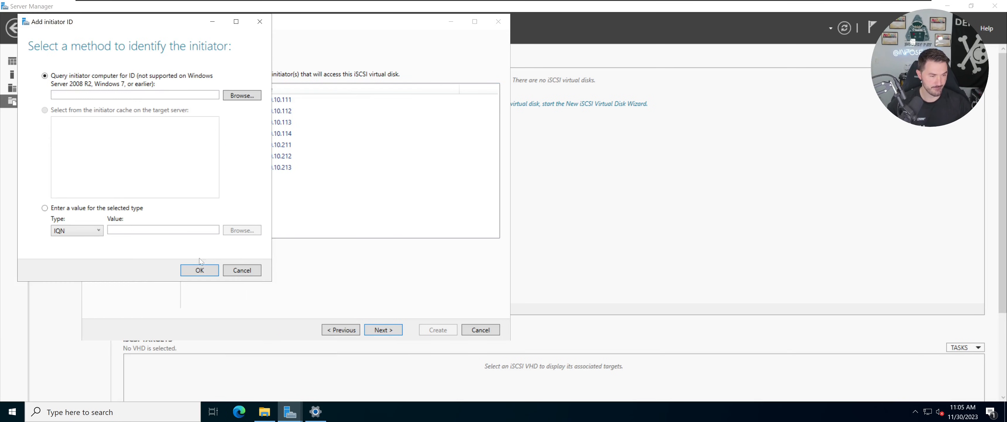
{"action": "left_click", "coordinate": [69, 209]}
{"action": "left_click", "coordinate": [77, 230]}
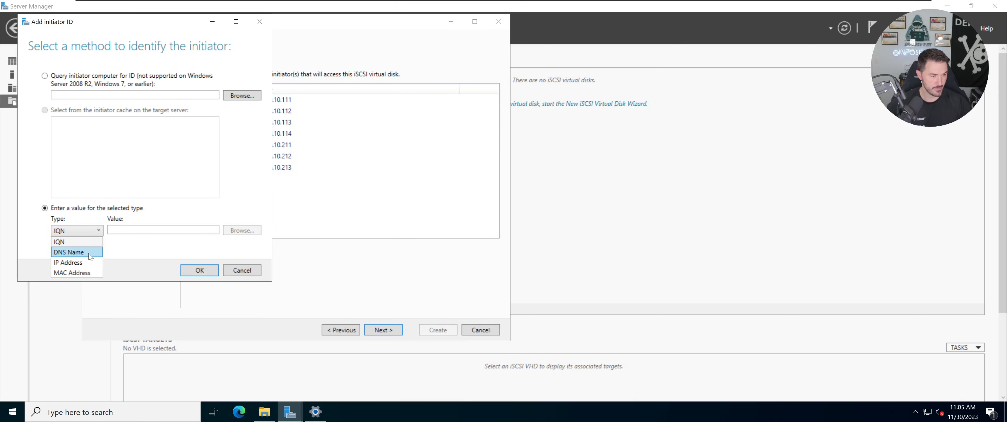
{"action": "left_click", "coordinate": [69, 263]}
{"action": "left_click", "coordinate": [125, 230]}
{"action": "key", "text": "ctrl+v"}
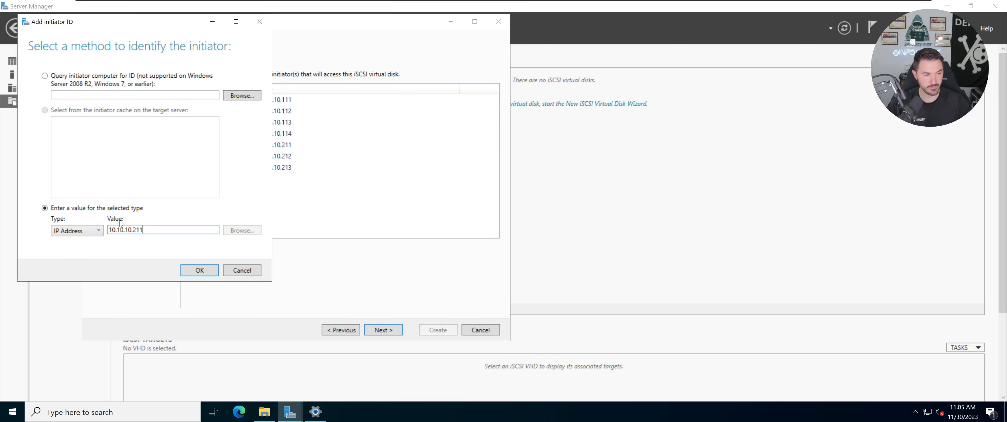
{"action": "key", "text": "BackSpace"}
{"action": "key", "text": "Return"}
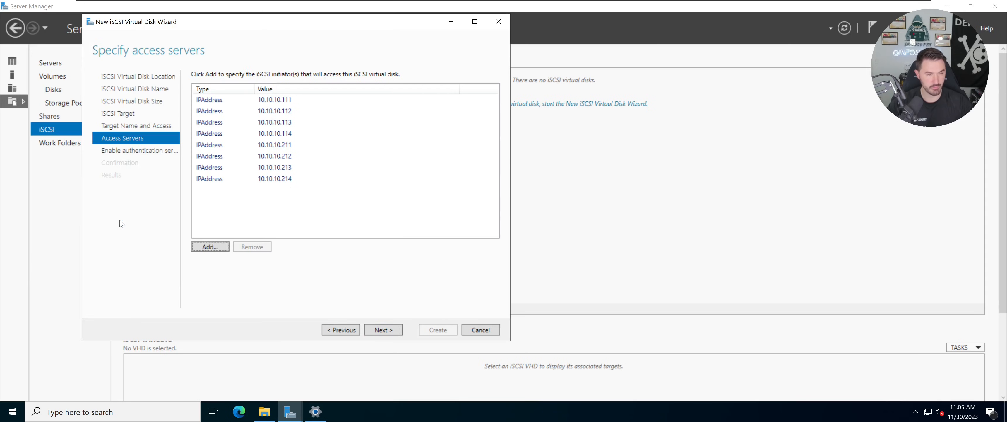
- Create the VMware-DS01 virtual disk and its target without CHAP authentication, and refresh the iSCSI virtual disk list
{"action": "left_click", "coordinate": [379, 331]}
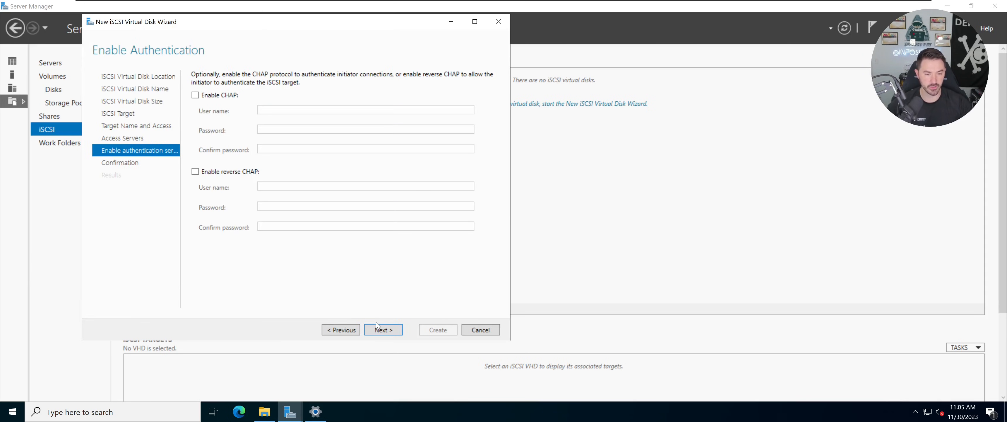
{"action": "left_click", "coordinate": [381, 330]}
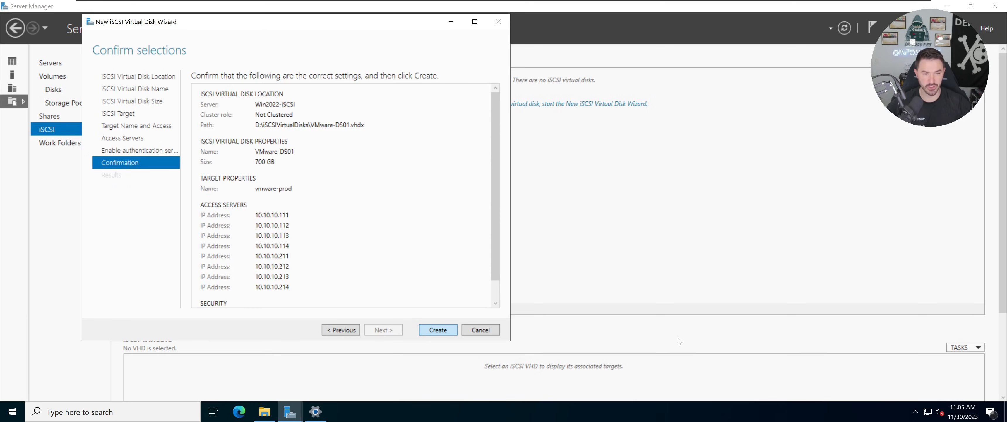
{"action": "left_click", "coordinate": [425, 332]}
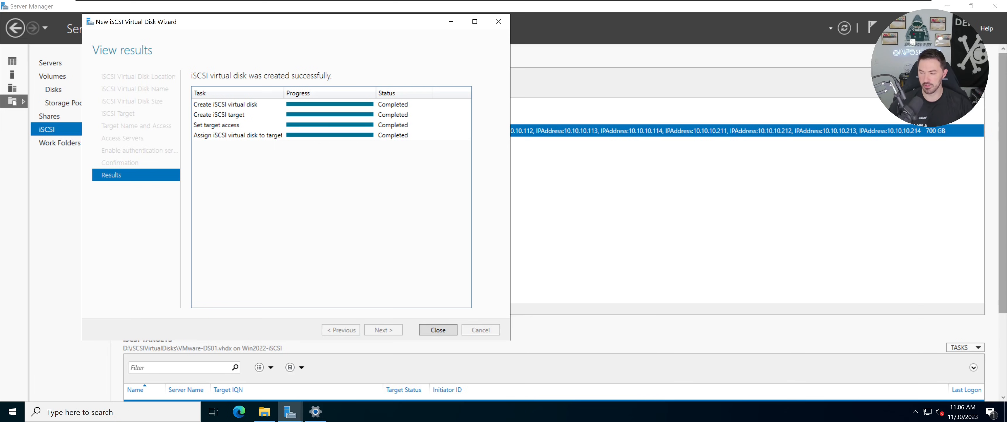
{"action": "left_click", "coordinate": [445, 332]}
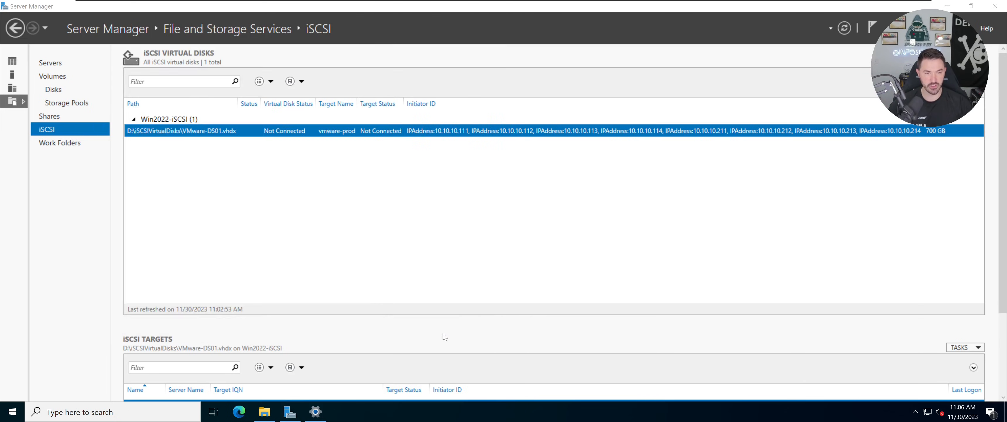
{"action": "right_click", "coordinate": [272, 204]}
{"action": "left_click", "coordinate": [288, 220]}
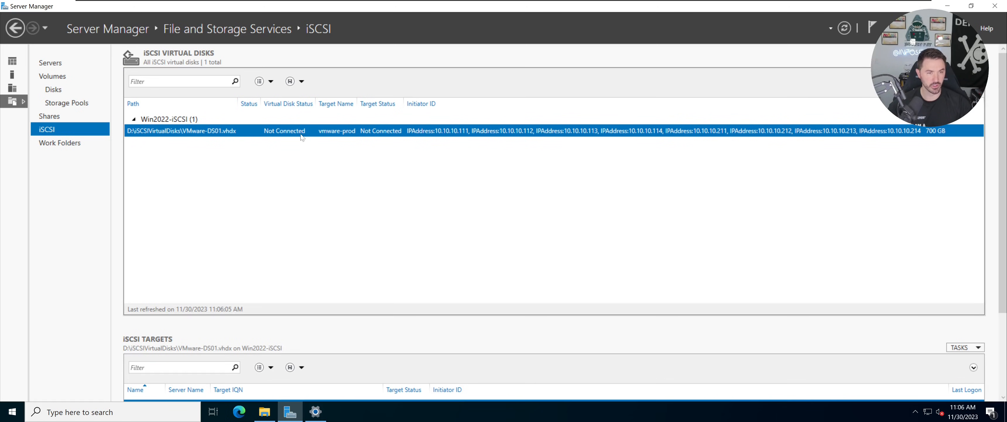
- Start a second new iSCSI virtual disk on Win2022-iSCSI, stored on volume E:
{"action": "left_click", "coordinate": [966, 61]}
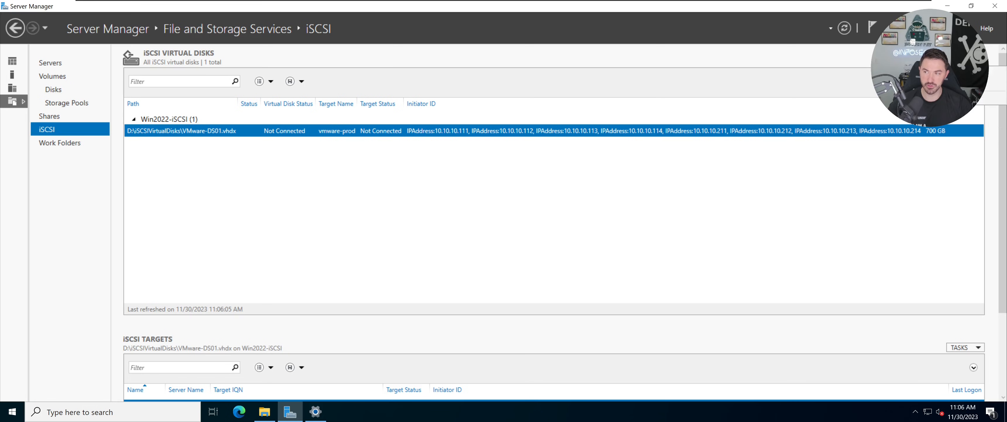
{"action": "left_click", "coordinate": [962, 72]}
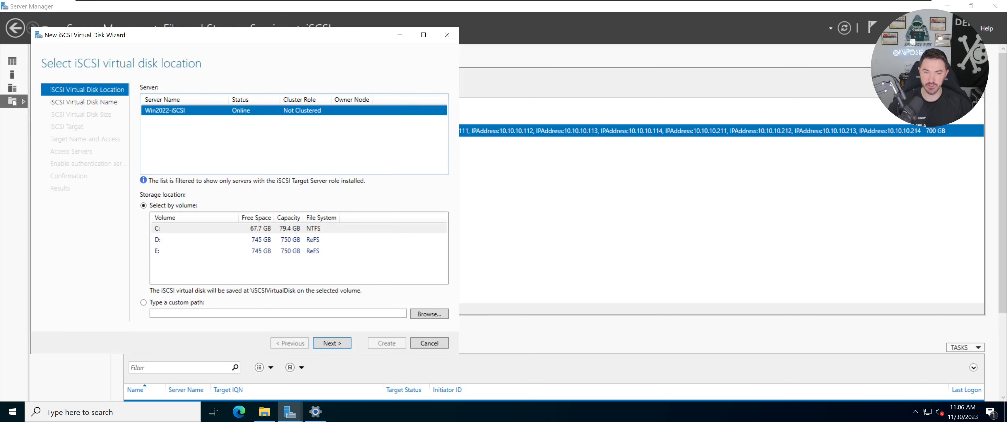
{"action": "left_click", "coordinate": [174, 251]}
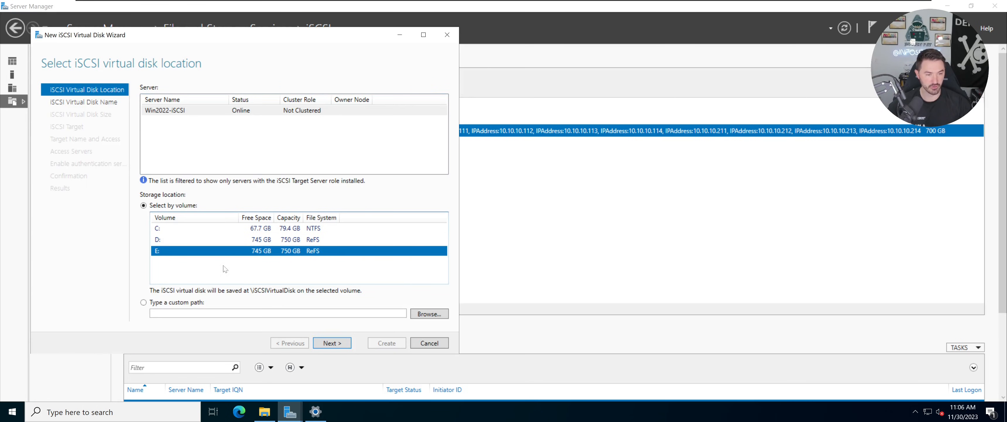
{"action": "left_click", "coordinate": [345, 348]}
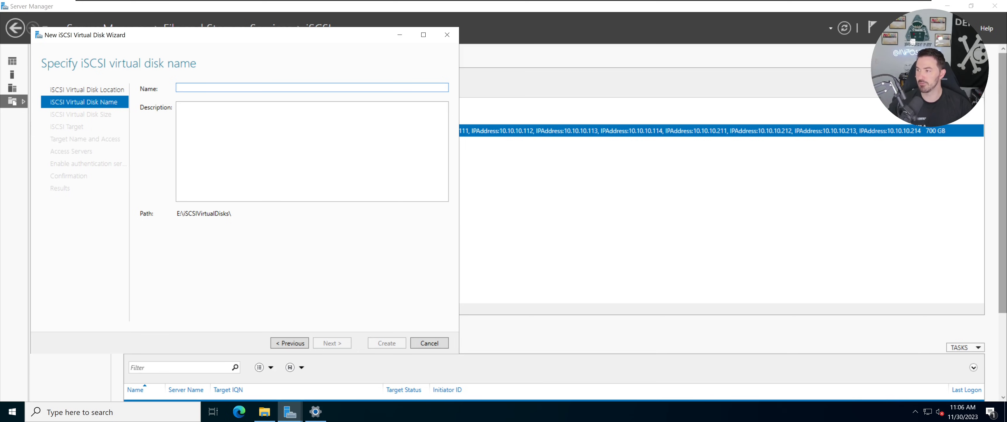
- Name the second virtual disk VMware-DS02 and continue to its size settings
{"action": "type", "text": "VM"}
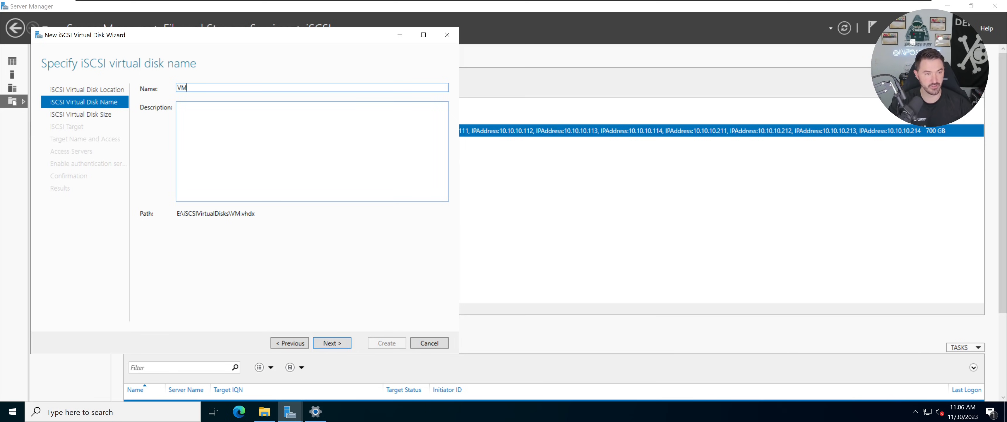
{"action": "type", "text": "ware-"}
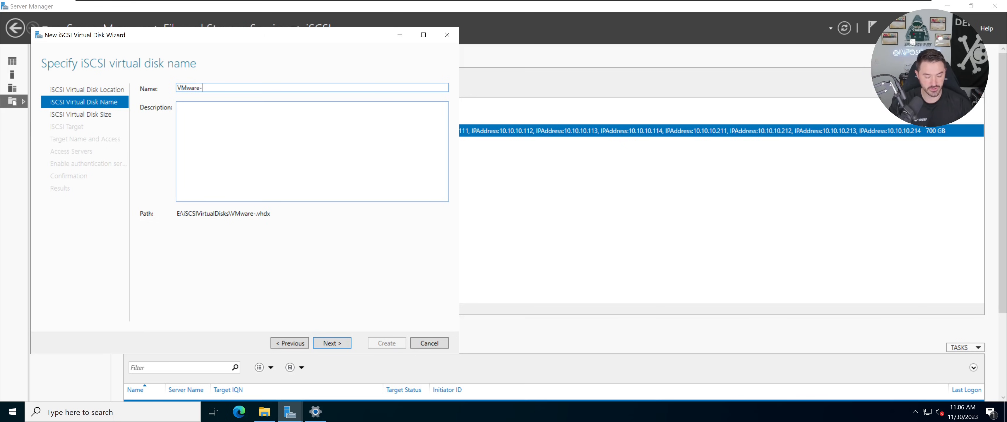
{"action": "type", "text": "DS"}
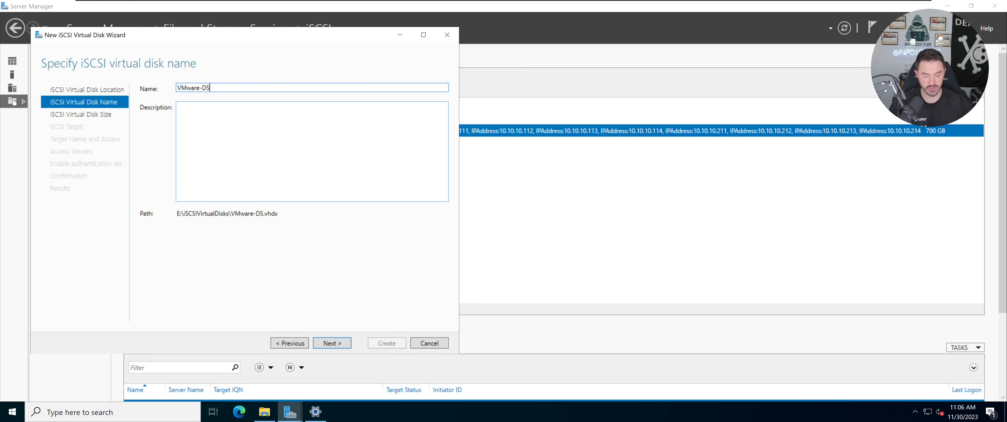
{"action": "type", "text": "02"}
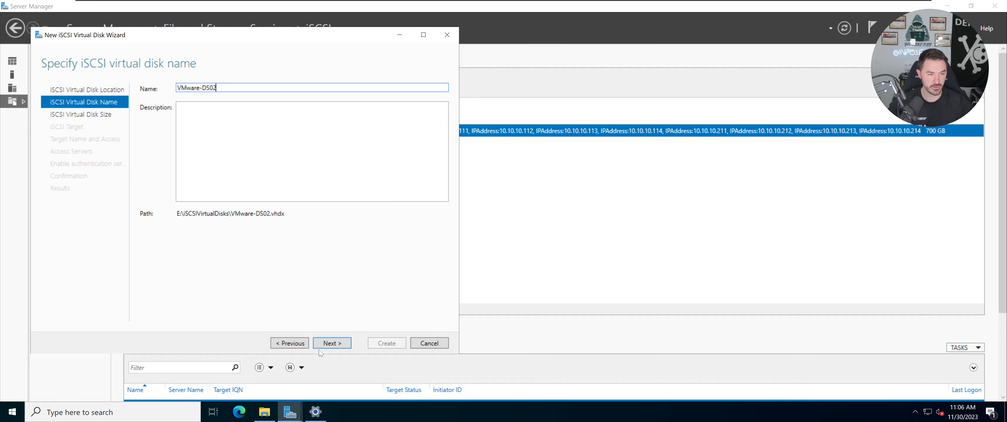
{"action": "left_click", "coordinate": [340, 343]}
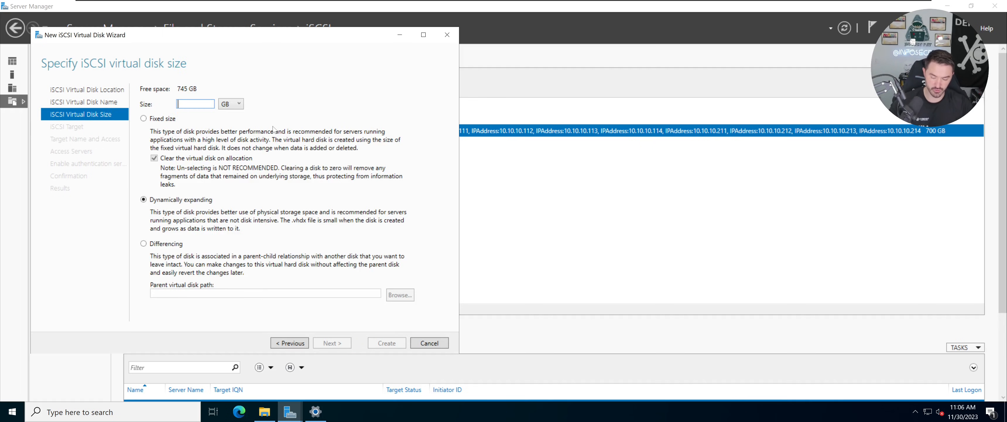
- Set the VMware-DS02 virtual disk size to 700 GB and assign it to the existing iSCSI target vmware-prod
{"action": "type", "text": "700"}
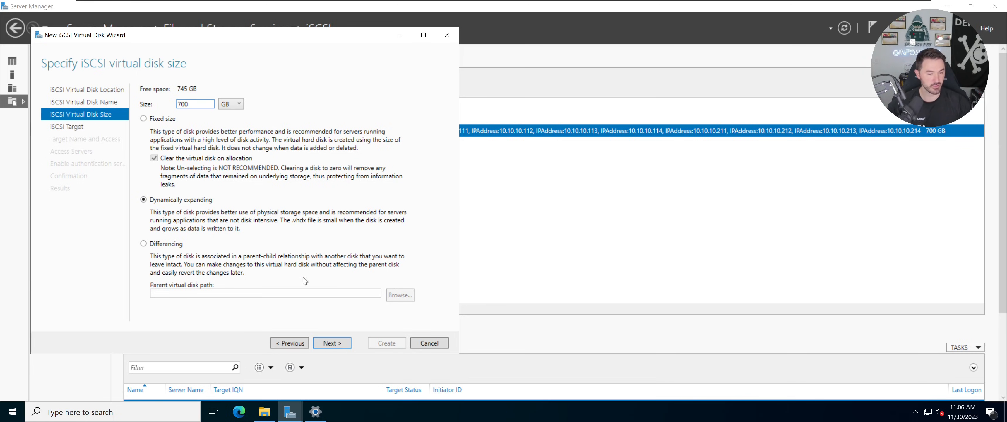
{"action": "left_click", "coordinate": [327, 347]}
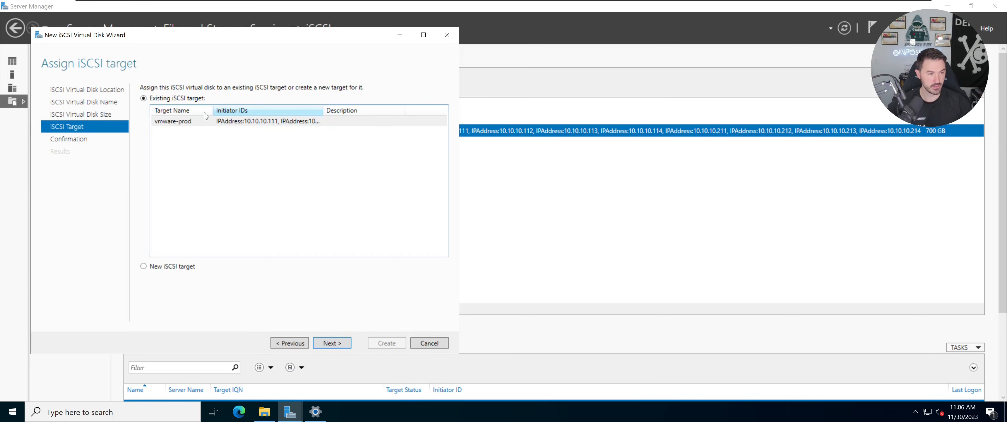
{"action": "left_click", "coordinate": [202, 122]}
{"action": "left_click", "coordinate": [325, 348]}
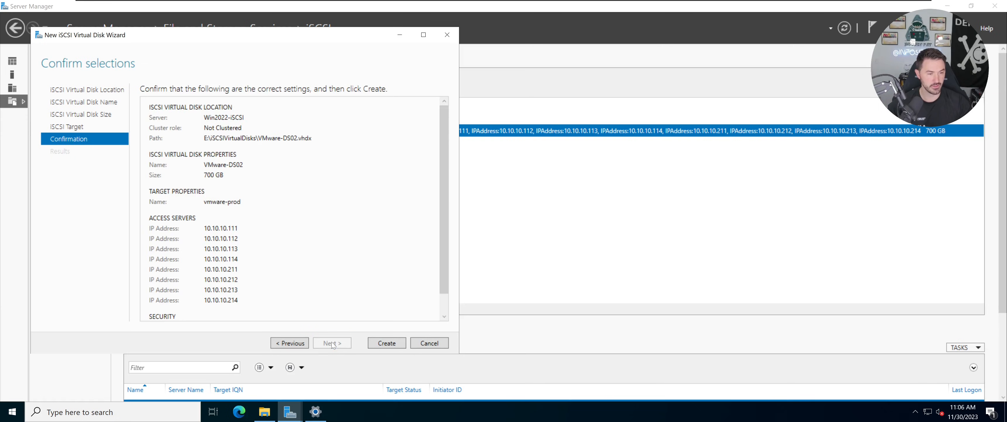
- Create the VMware-DS02 virtual disk with the confirmed settings and refresh the iSCSI virtual disk list
{"action": "left_click", "coordinate": [389, 341]}
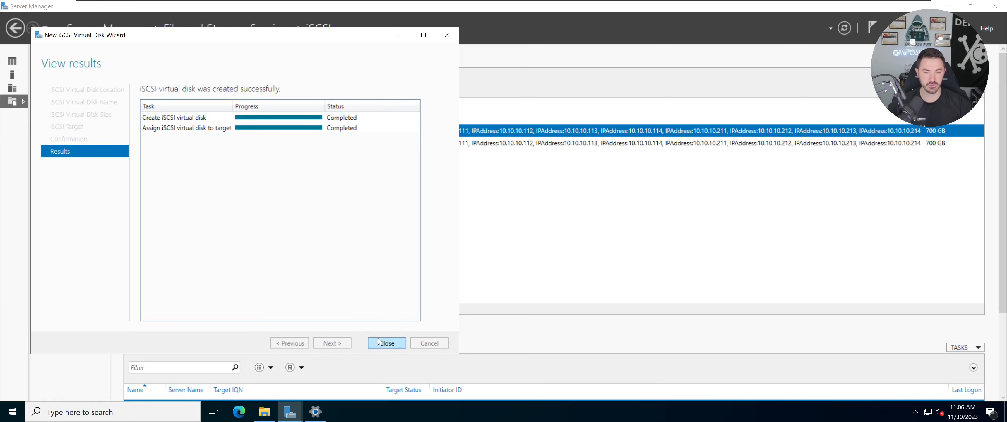
{"action": "left_click", "coordinate": [384, 342]}
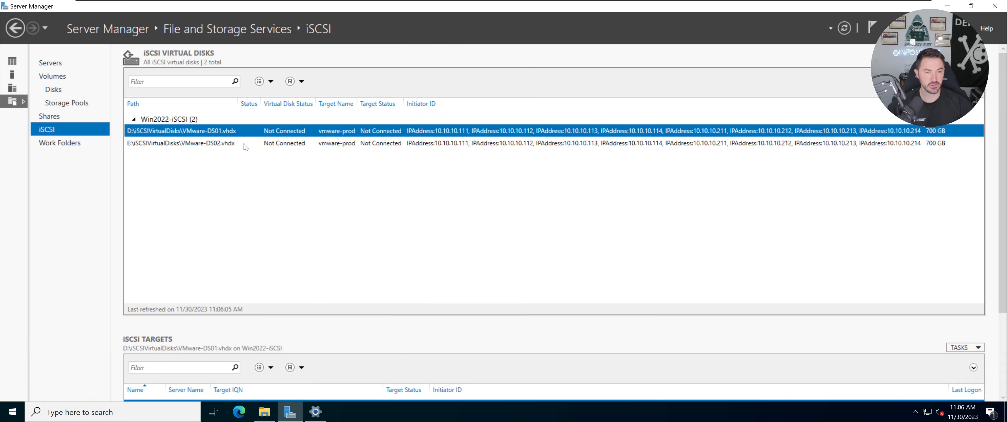
{"action": "right_click", "coordinate": [277, 182]}
{"action": "left_click", "coordinate": [297, 200]}
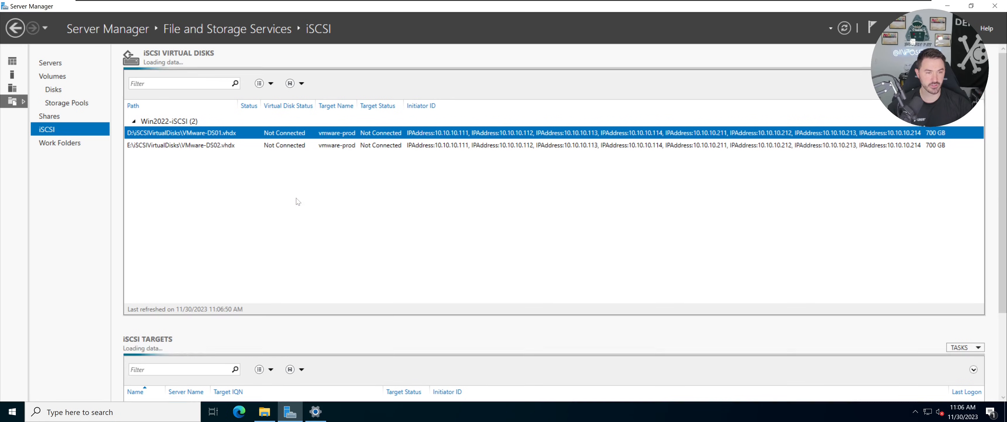
- Check the iSCSIVirtualDisks folder on iSCSI-Disk1 (D:) in File Explorer for the virtual disk file
{"action": "left_click", "coordinate": [270, 408]}
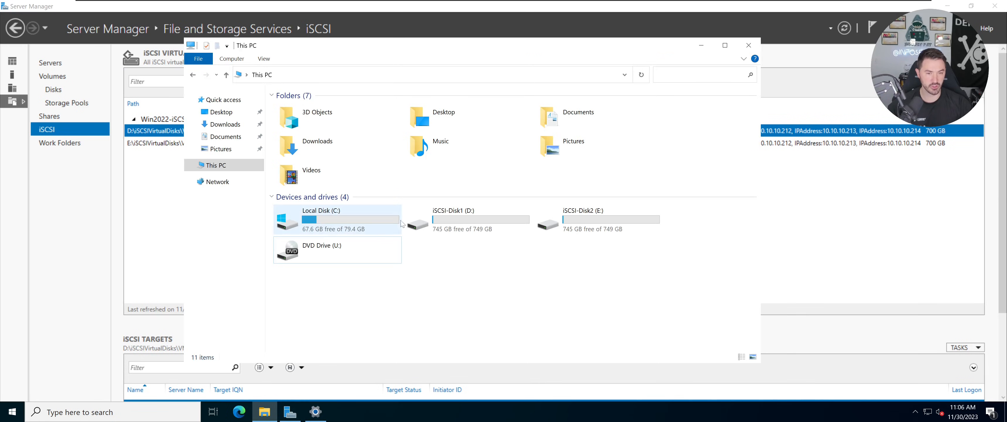
{"action": "double_click", "coordinate": [427, 218]}
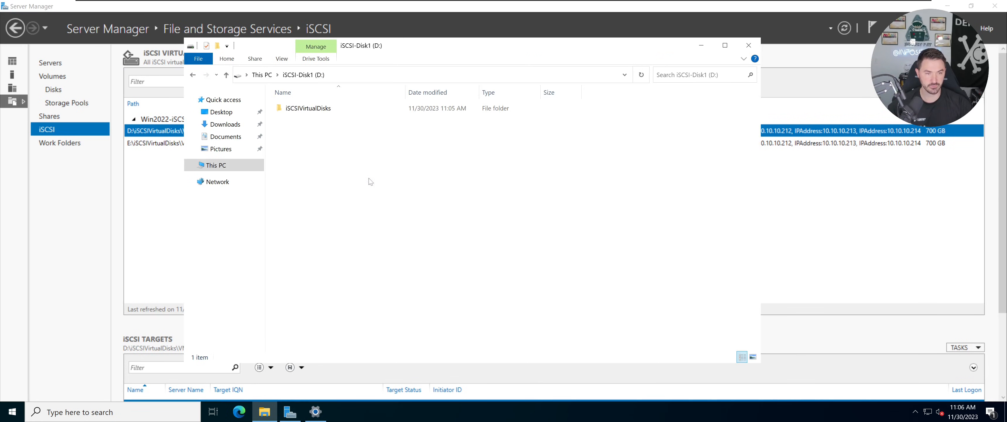
{"action": "double_click", "coordinate": [321, 109]}
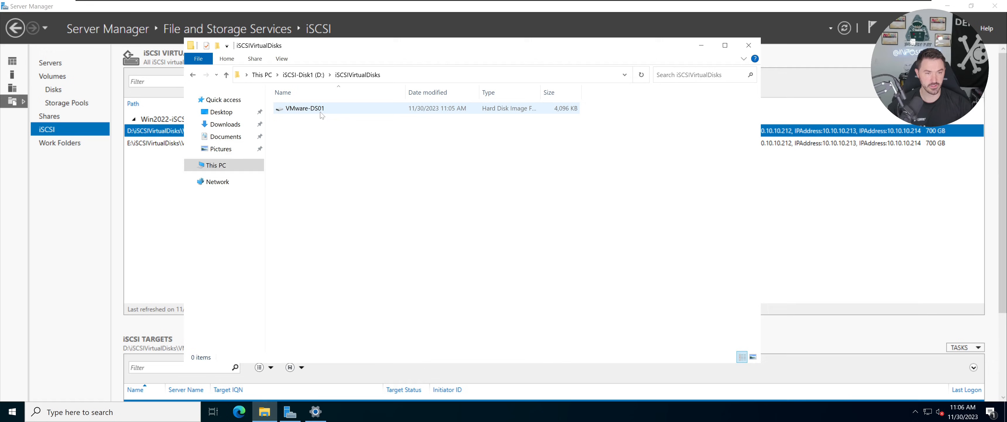
{"action": "left_click", "coordinate": [749, 46]}
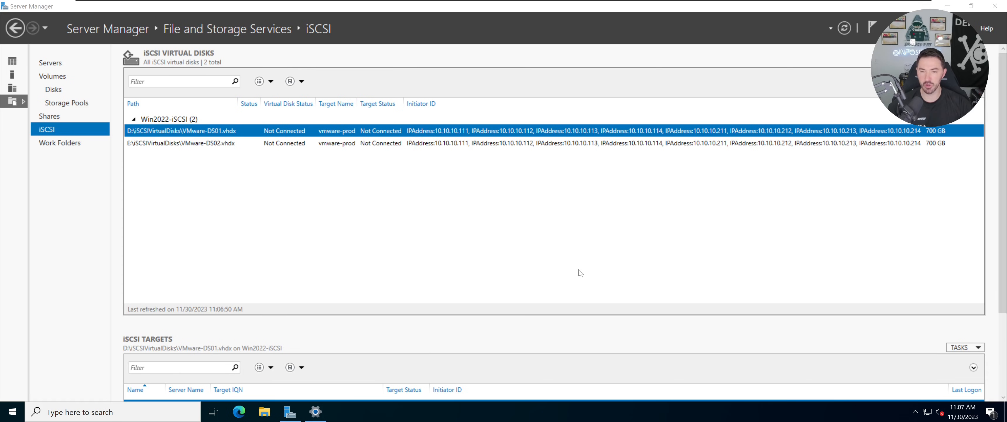
- Switch to the vSphere Client machine and examine the iSCSI VMkernel ports on vSwitch1 of esxi01.infosecpat.local
{"action": "left_click", "coordinate": [585, 252]}
{"action": "left_click", "coordinate": [949, 6]}
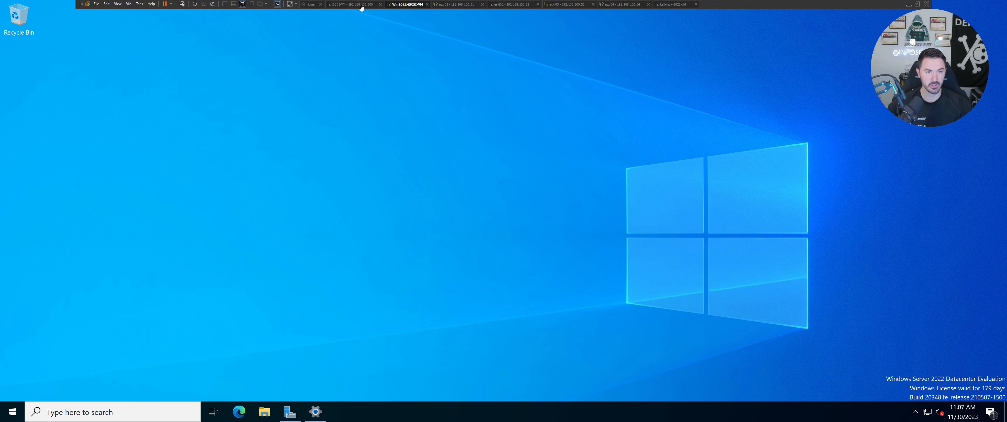
{"action": "left_click", "coordinate": [361, 6]}
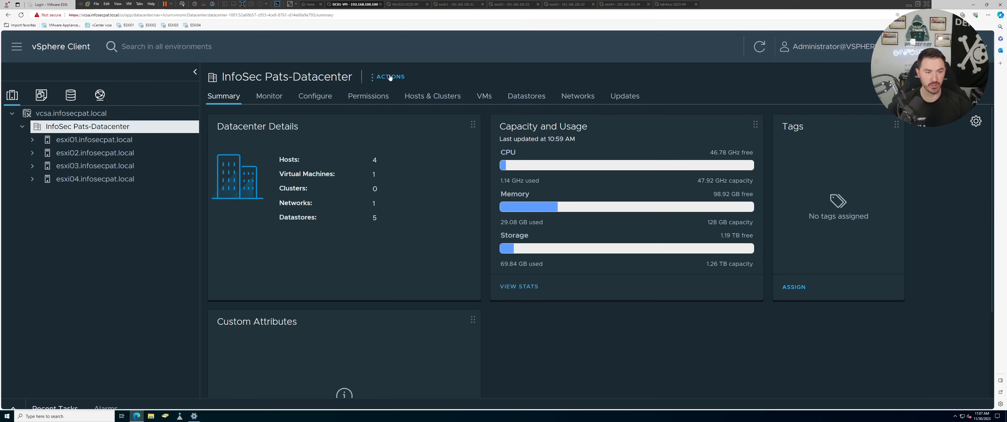
{"action": "left_click", "coordinate": [89, 142]}
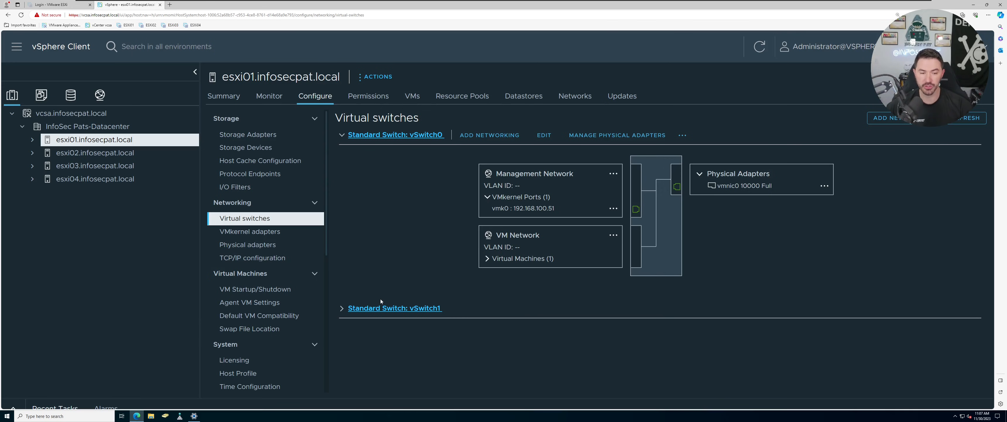
{"action": "left_click", "coordinate": [342, 308]}
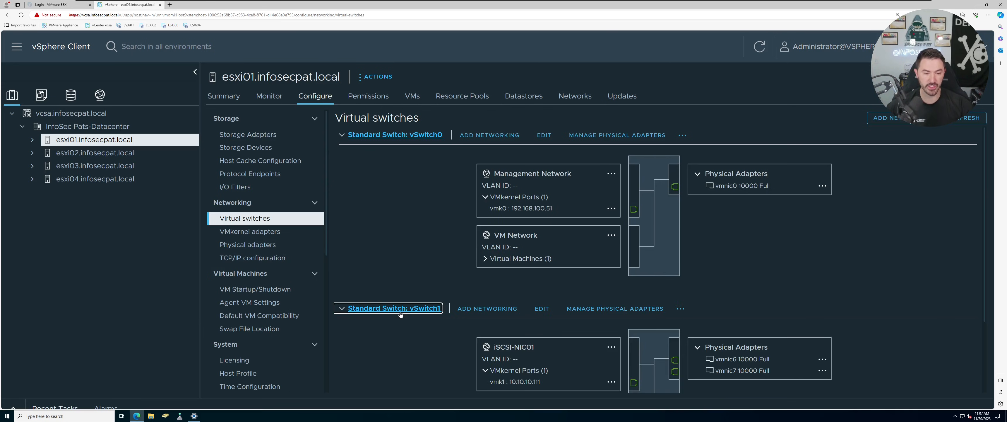
{"action": "scroll", "coordinate": [422, 338], "scroll_direction": "down", "scroll_amount": 1}
{"action": "scroll", "coordinate": [422, 339], "scroll_direction": "down", "scroll_amount": 1}
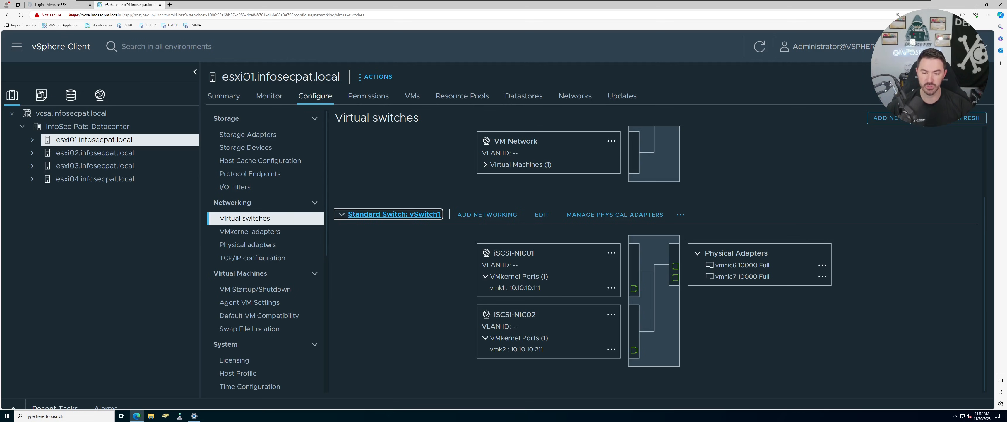
- Go through the remaining ESXi hosts and examine the iSCSI VMkernel ports on vSwitch1 of esxi04.infosecpat.local
{"action": "left_click", "coordinate": [90, 154]}
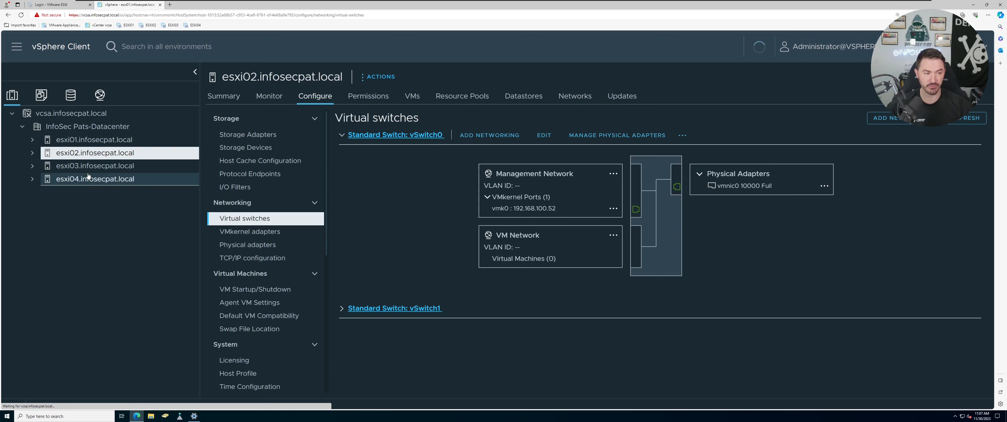
{"action": "left_click", "coordinate": [90, 166]}
{"action": "left_click", "coordinate": [95, 180]}
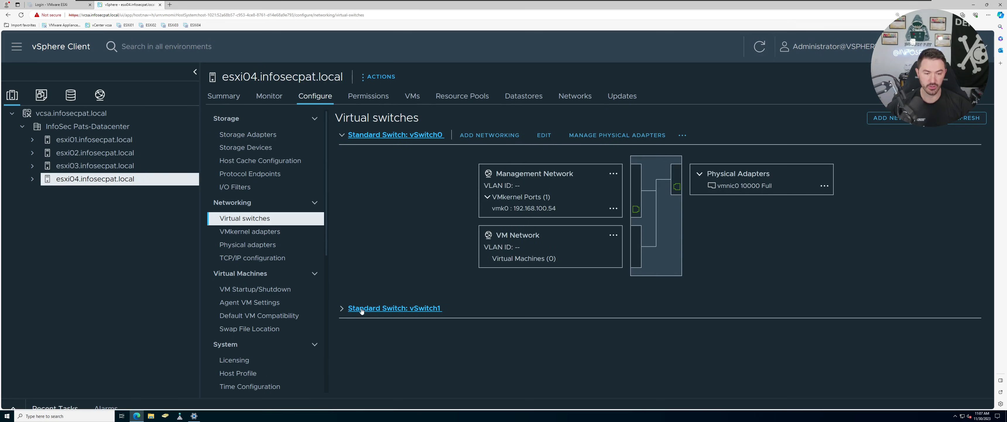
{"action": "left_click", "coordinate": [341, 309]}
{"action": "scroll", "coordinate": [657, 258], "scroll_direction": "down", "scroll_amount": 2}
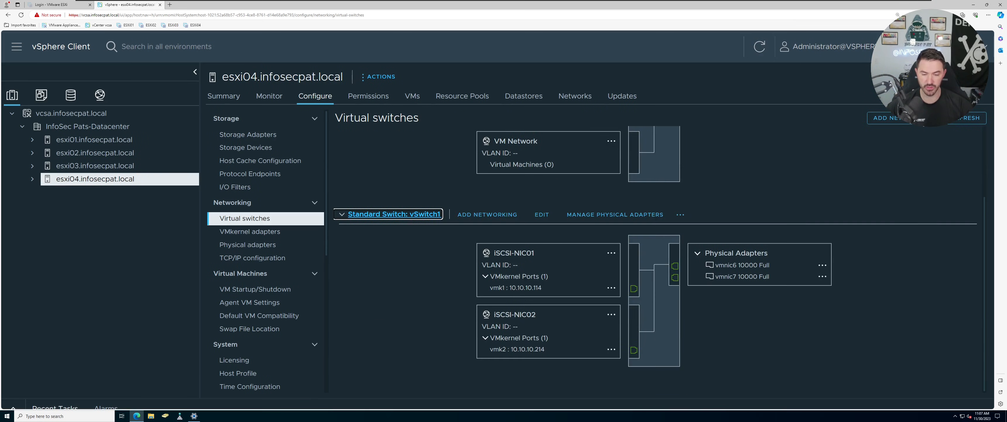
- Add a software iSCSI adapter to esxi01.infosecpat.local and rescan its storage for new storage devices and VMFS volumes
{"action": "left_click", "coordinate": [97, 141]}
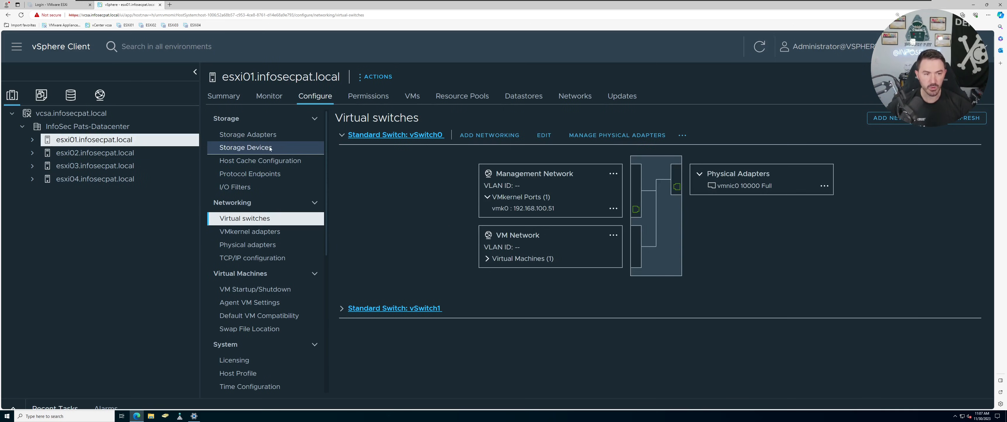
{"action": "left_click", "coordinate": [269, 135]}
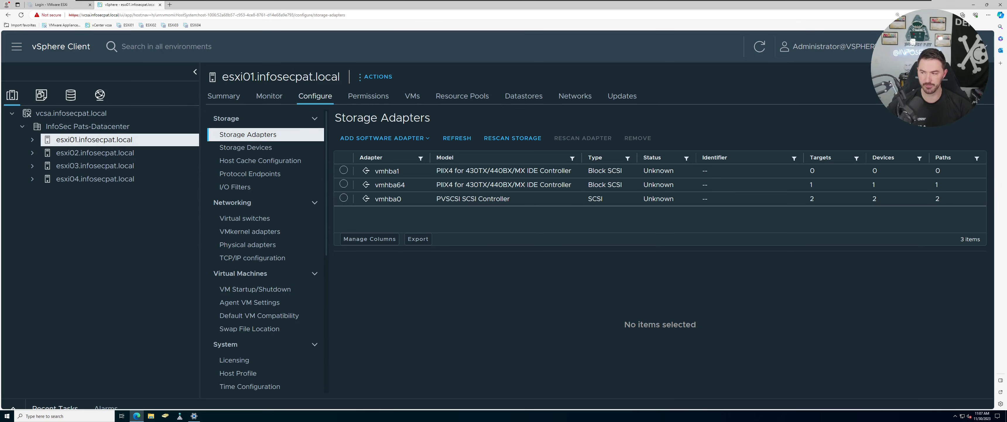
{"action": "left_click", "coordinate": [374, 139]}
{"action": "left_click", "coordinate": [367, 160]}
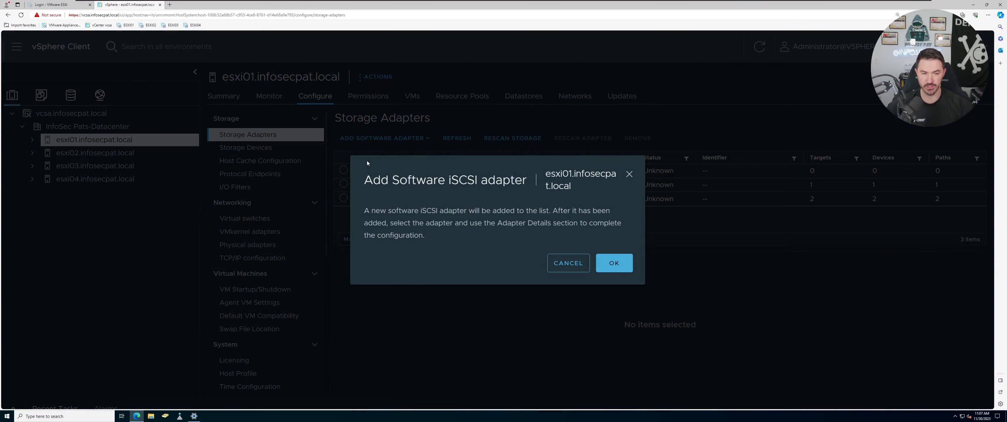
{"action": "left_click", "coordinate": [613, 265]}
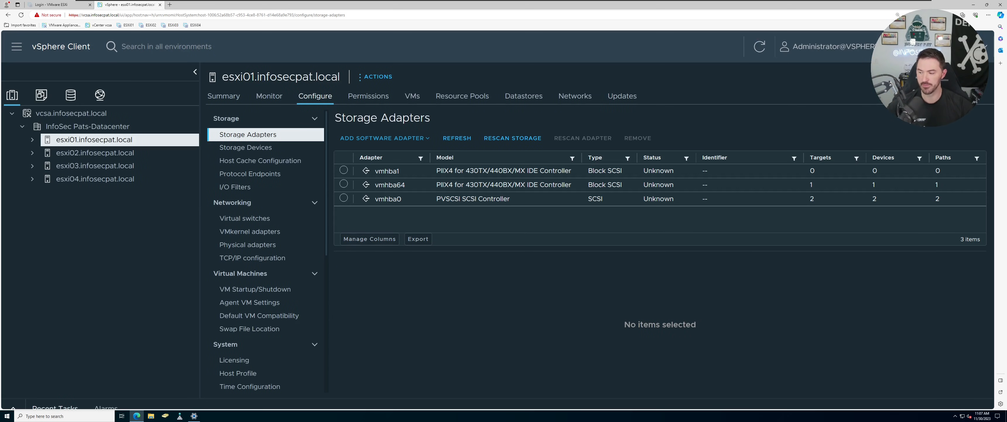
{"action": "left_click", "coordinate": [503, 138]}
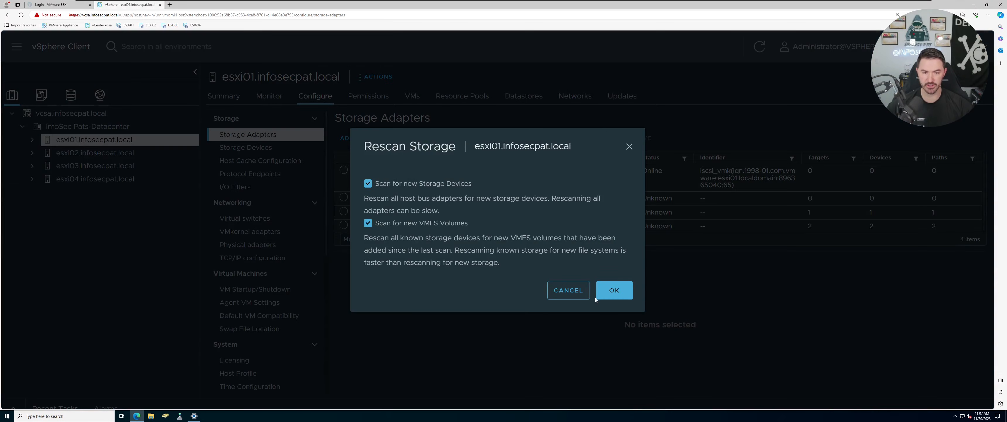
{"action": "left_click", "coordinate": [623, 285]}
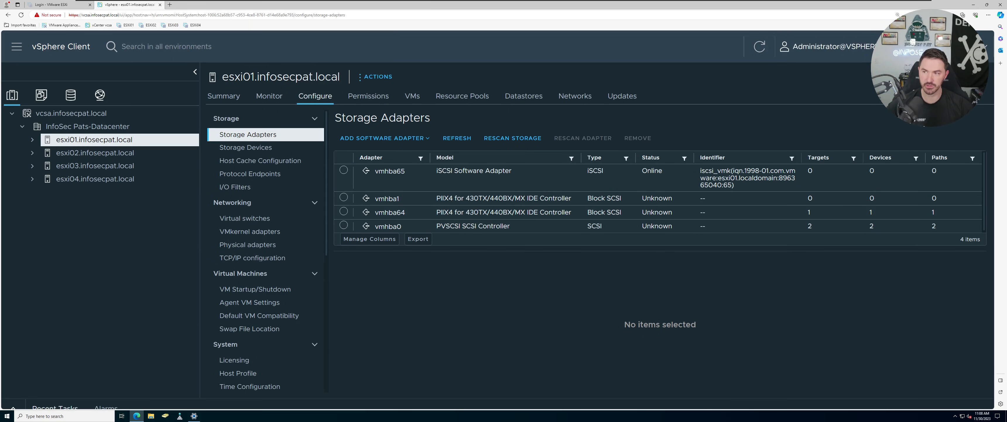
- Reduce the browser zoom and reload the Storage Adapters page of esxi01.infosecpat.local
{"action": "left_click", "coordinate": [898, 15]}
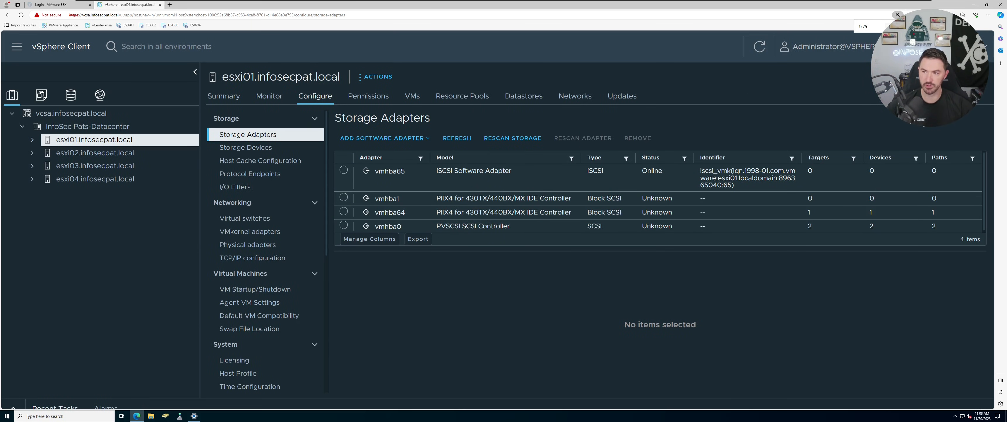
{"action": "left_click", "coordinate": [888, 26]}
{"action": "left_click", "coordinate": [889, 26]}
{"action": "left_click", "coordinate": [889, 26]}
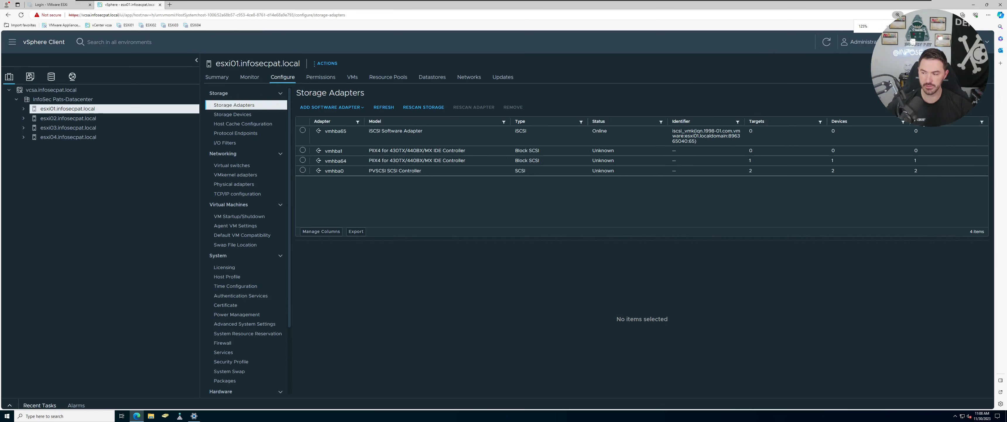
{"action": "left_click", "coordinate": [901, 26]}
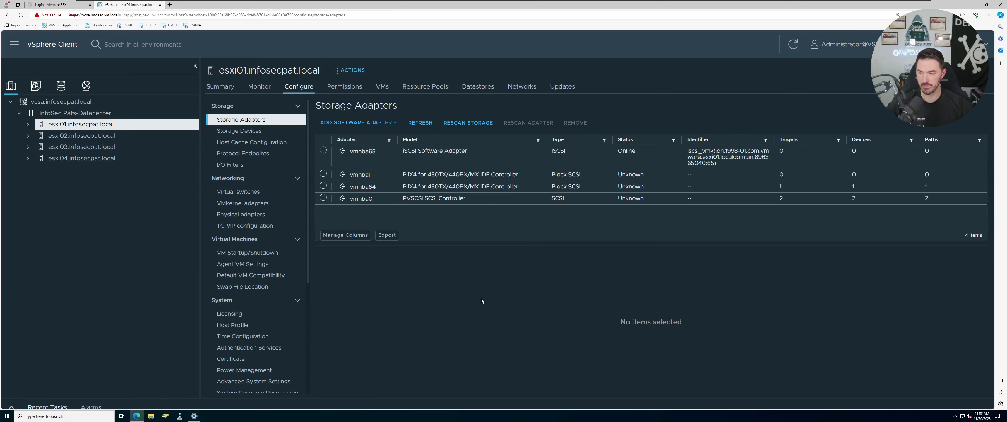
{"action": "right_click", "coordinate": [453, 278]}
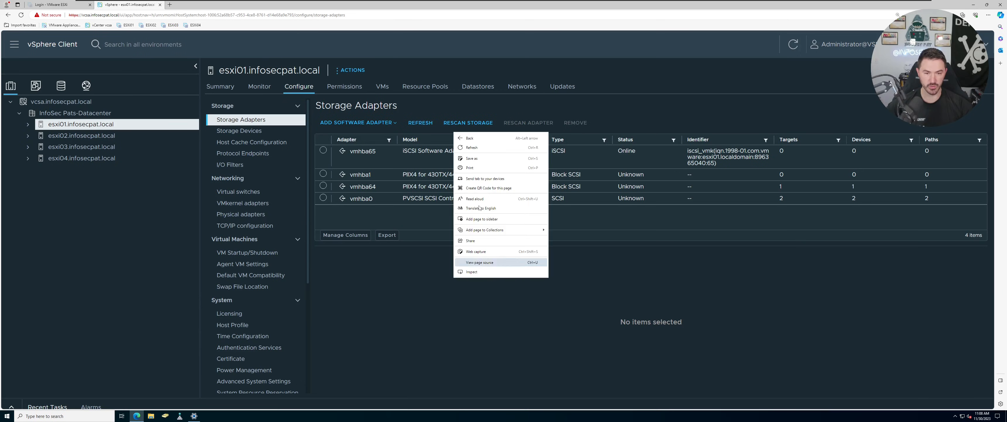
{"action": "left_click", "coordinate": [476, 154]}
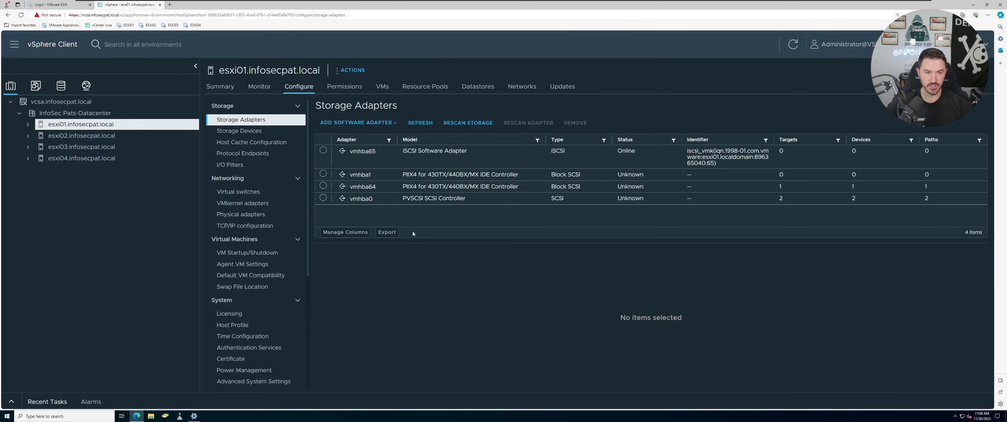
- Select the iSCSI software adapter vmhba65, dismiss the license banner, and examine the adapter's properties beside a narrower inventory pane
{"action": "left_click", "coordinate": [444, 160]}
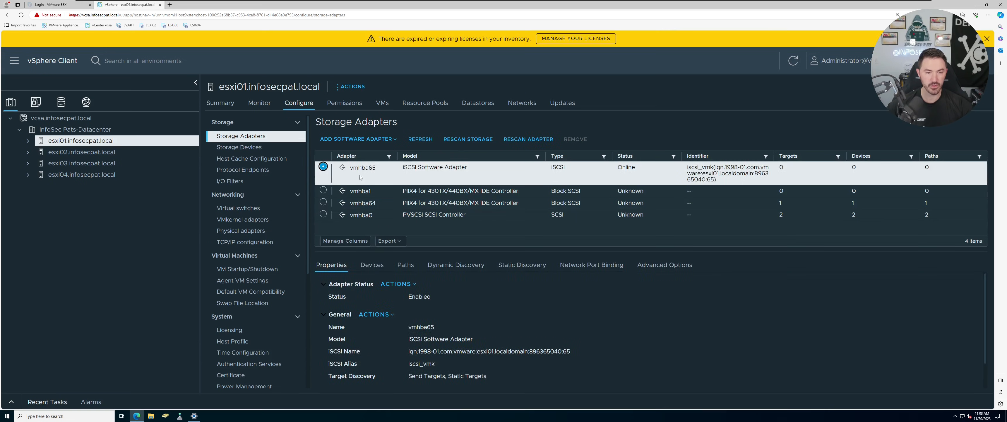
{"action": "left_click", "coordinate": [986, 38]}
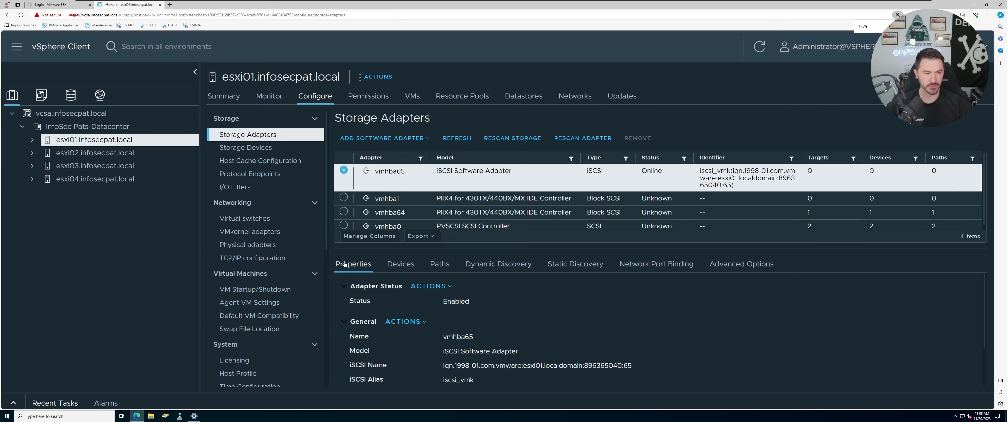
{"action": "left_click_drag", "start_coordinate": [201, 225], "coordinate": [159, 223]}
{"action": "scroll", "coordinate": [564, 292], "scroll_direction": "down", "scroll_amount": 3}
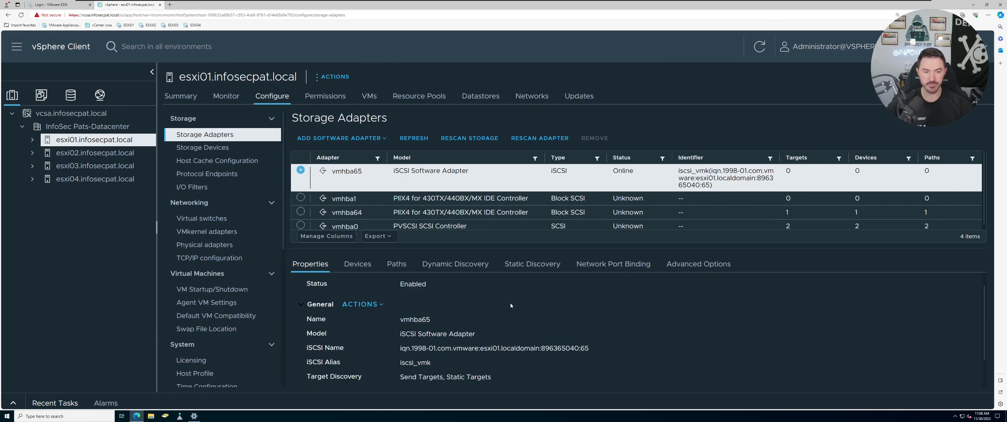
{"action": "scroll", "coordinate": [564, 292], "scroll_direction": "up", "scroll_amount": 3}
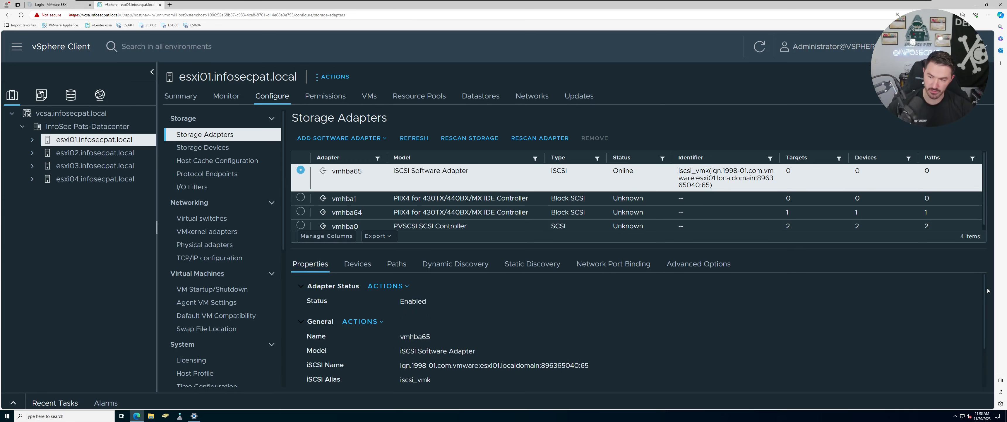
{"action": "scroll", "coordinate": [986, 289], "scroll_direction": "down", "scroll_amount": 2}
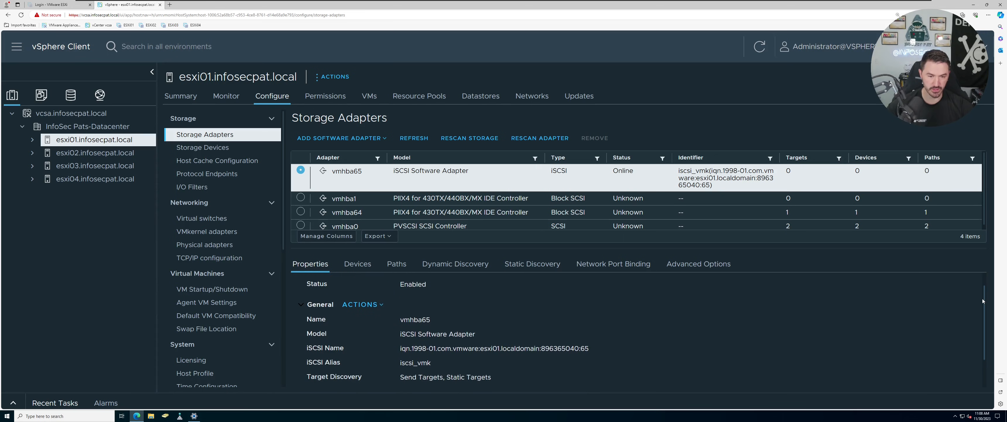
{"action": "scroll", "coordinate": [986, 289], "scroll_direction": "up", "scroll_amount": 2}
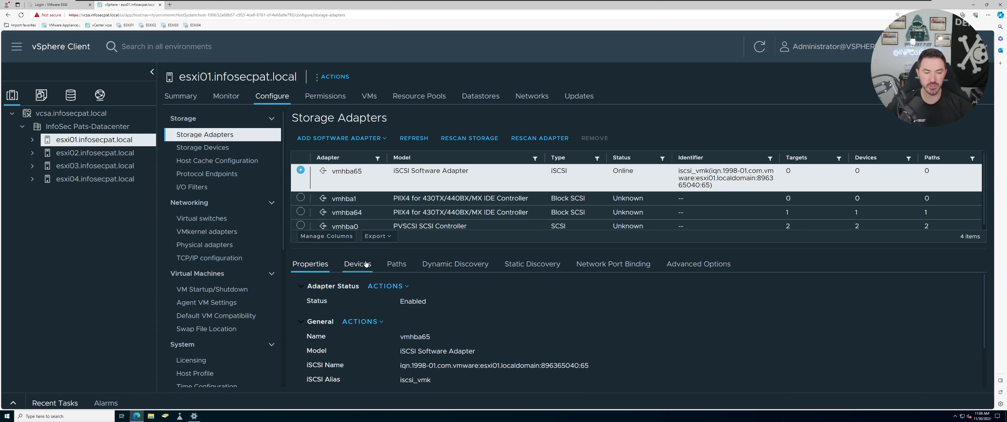
- Examine the devices, paths, discovery targets and network port bindings of the iSCSI adapter vmhba65
{"action": "left_click", "coordinate": [357, 264]}
{"action": "left_click", "coordinate": [401, 268]}
{"action": "left_click", "coordinate": [476, 270]}
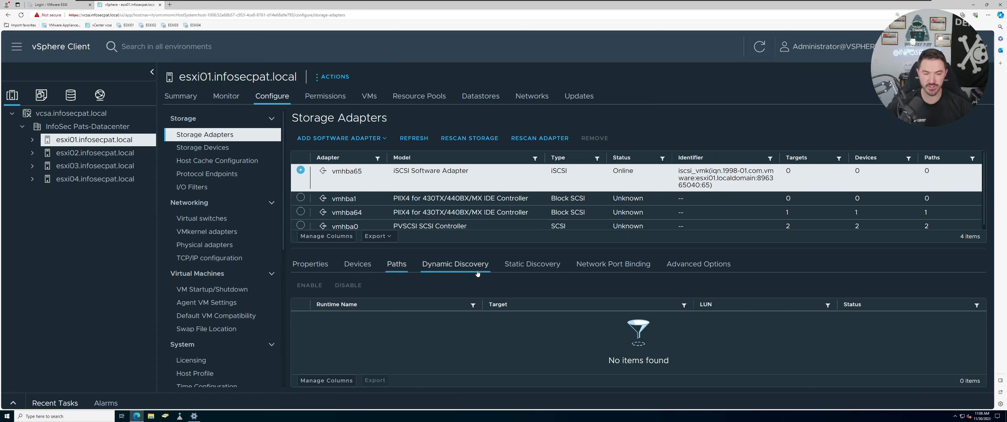
{"action": "left_click", "coordinate": [507, 269]}
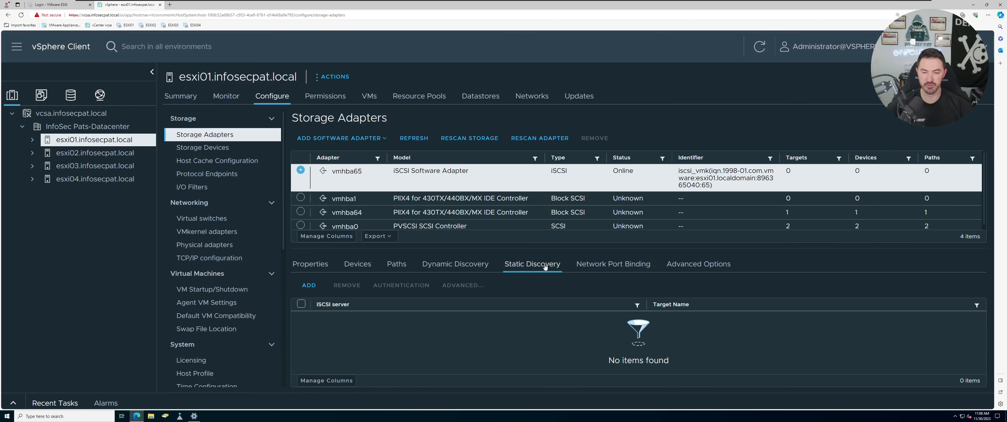
{"action": "left_click", "coordinate": [640, 268]}
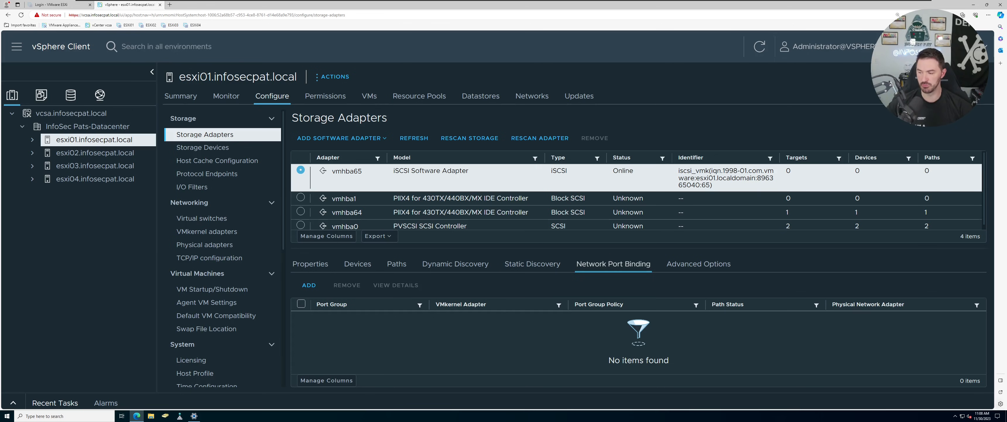
- Start a dynamic discovery target for vmhba65 with 10.10.10.102 as the iSCSI server
{"action": "left_click", "coordinate": [487, 266]}
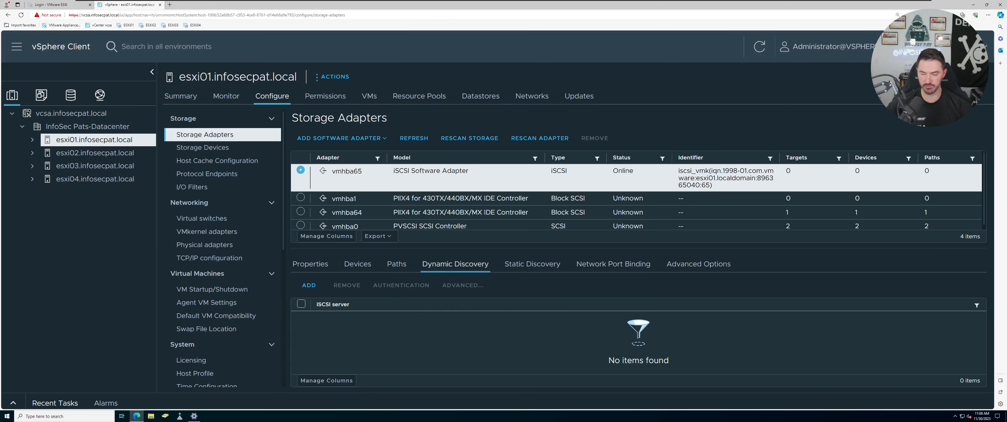
{"action": "left_click", "coordinate": [309, 286]}
{"action": "left_click", "coordinate": [508, 194]}
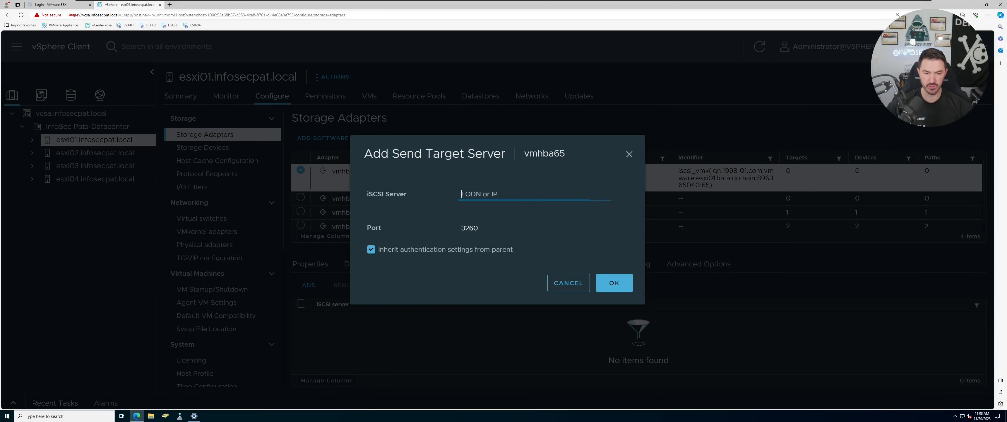
{"action": "type", "text": "10.10"}
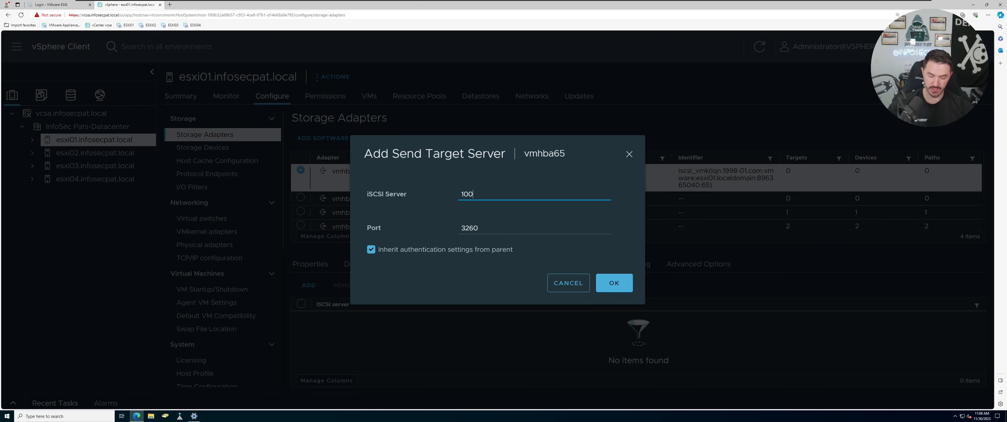
{"action": "type", "text": ".10.102"}
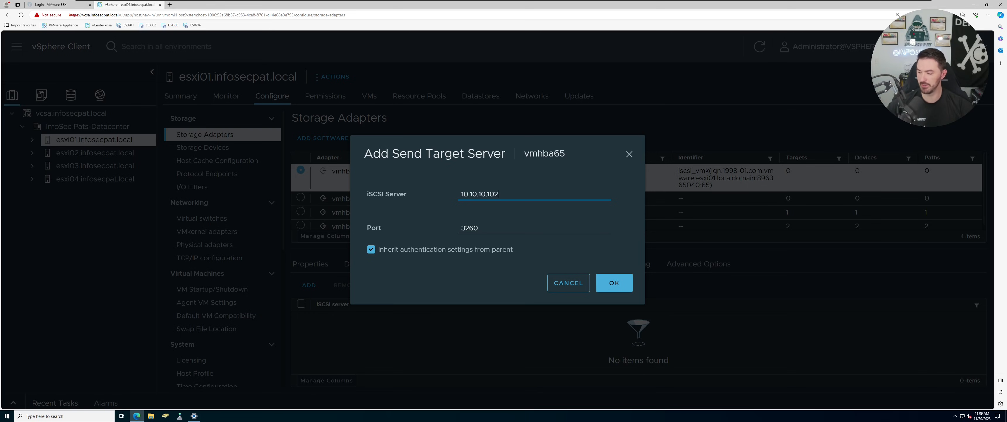
- Check the Win2022-iSCSI server's address in the VMware training notes and add the send target server to vmhba65
{"action": "key", "text": "alt+Tab"}
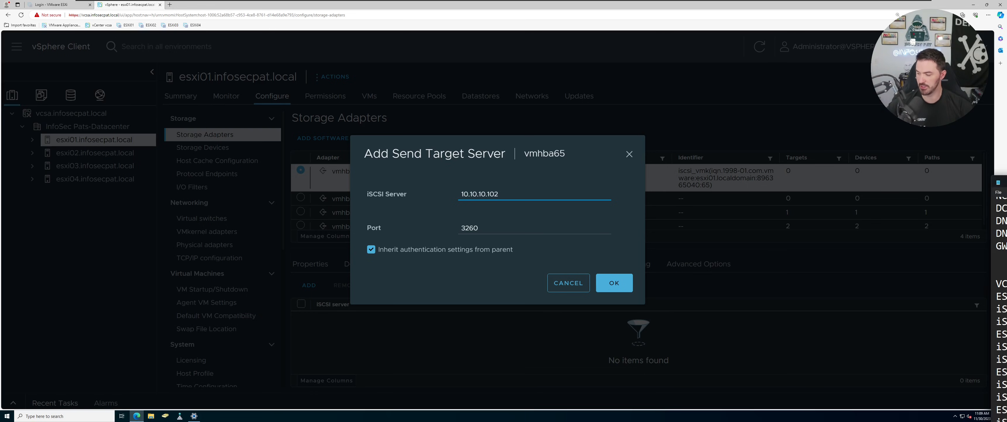
{"action": "left_click_drag", "start_coordinate": [1006, 183], "coordinate": [648, 80]}
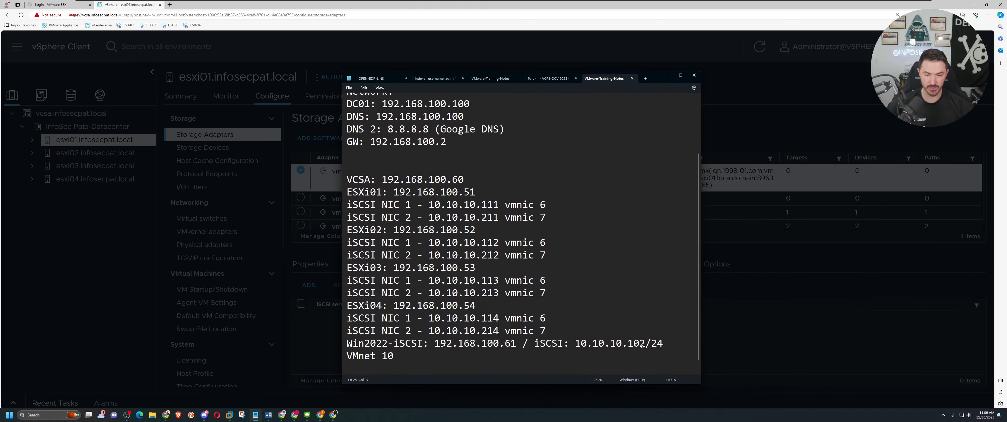
{"action": "left_click_drag", "start_coordinate": [645, 344], "coordinate": [418, 341]}
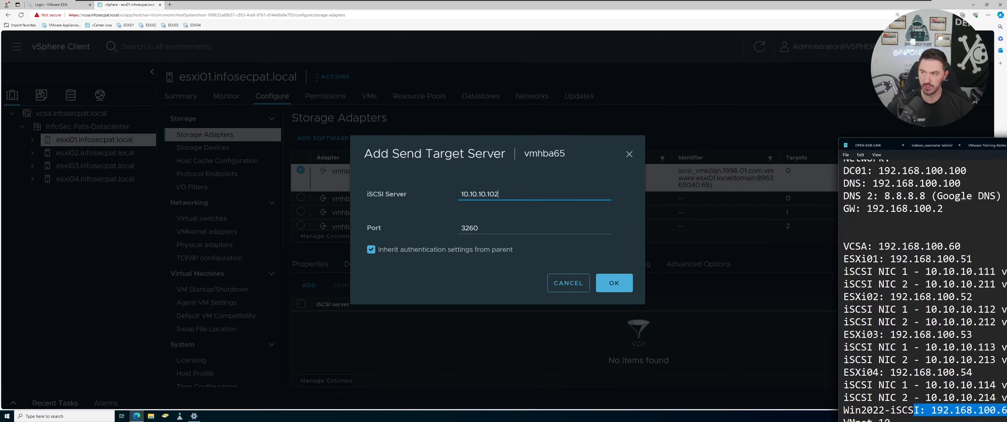
{"action": "left_click_drag", "start_coordinate": [1006, 145], "coordinate": [1006, 161]}
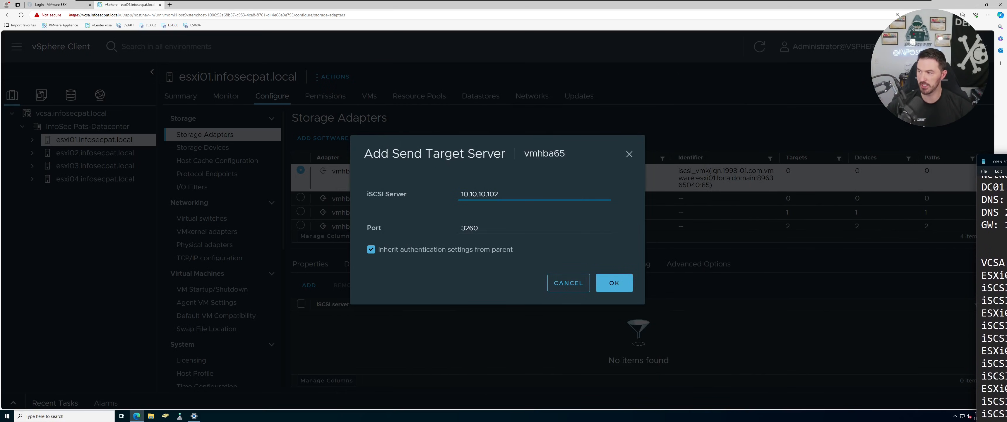
{"action": "left_click", "coordinate": [614, 286]}
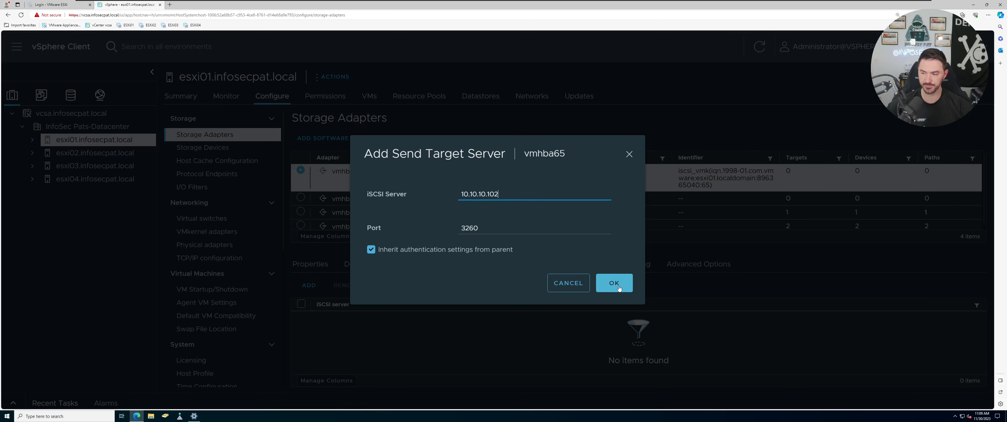
{"action": "left_click", "coordinate": [619, 288]}
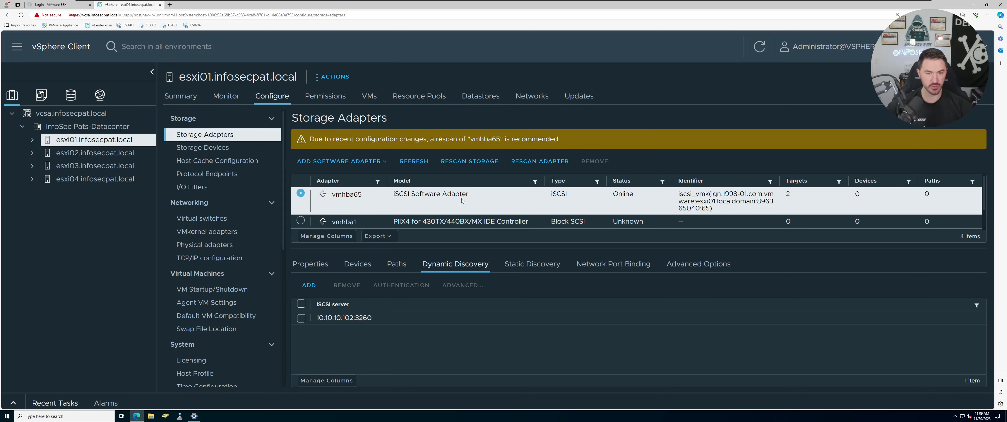
- Rescan the storage of esxi01.infosecpat.local and select the 10.10.10.102:3260 dynamic discovery entry
{"action": "left_click", "coordinate": [479, 165]}
{"action": "left_click", "coordinate": [611, 294]}
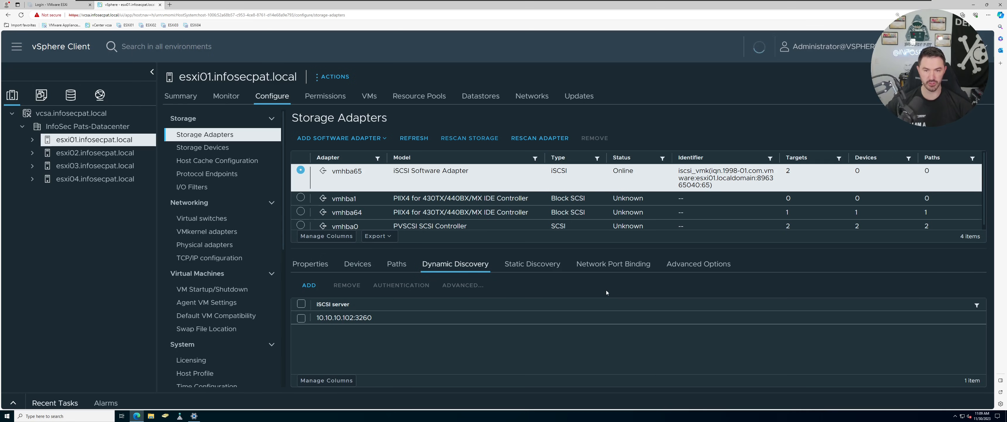
{"action": "left_click", "coordinate": [334, 322]}
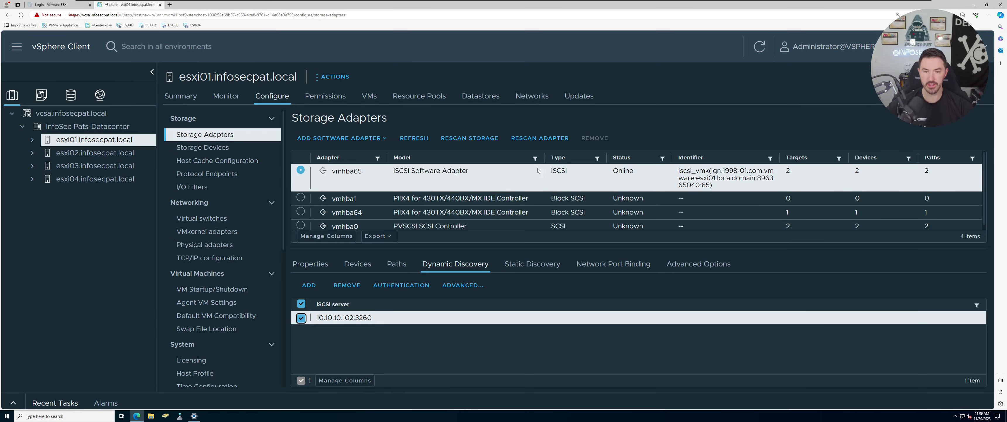
- Remove the iSCSI server 192.168.100.61:3260 from the static discovery targets of vmhba65
{"action": "left_click", "coordinate": [522, 264]}
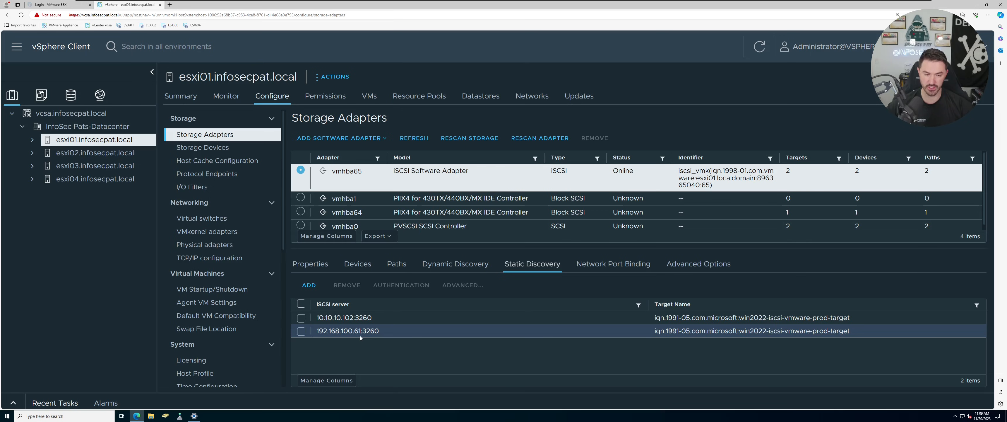
{"action": "left_click", "coordinate": [301, 331]}
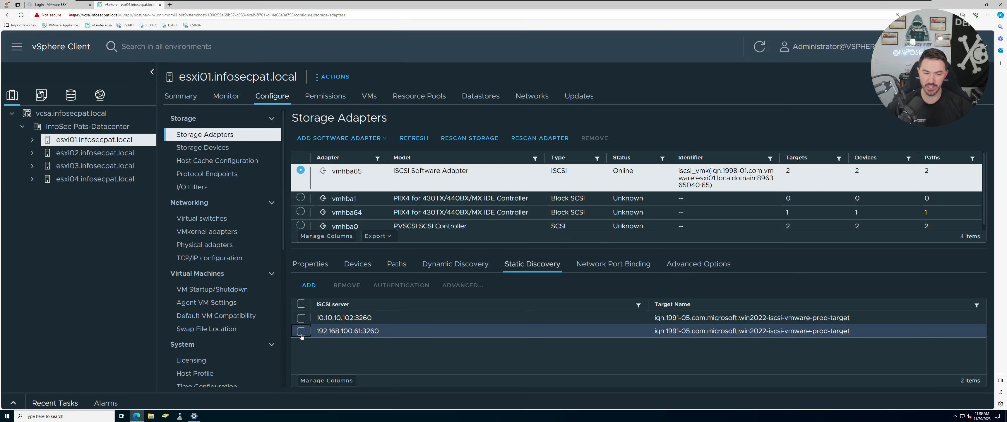
{"action": "left_click", "coordinate": [347, 286]}
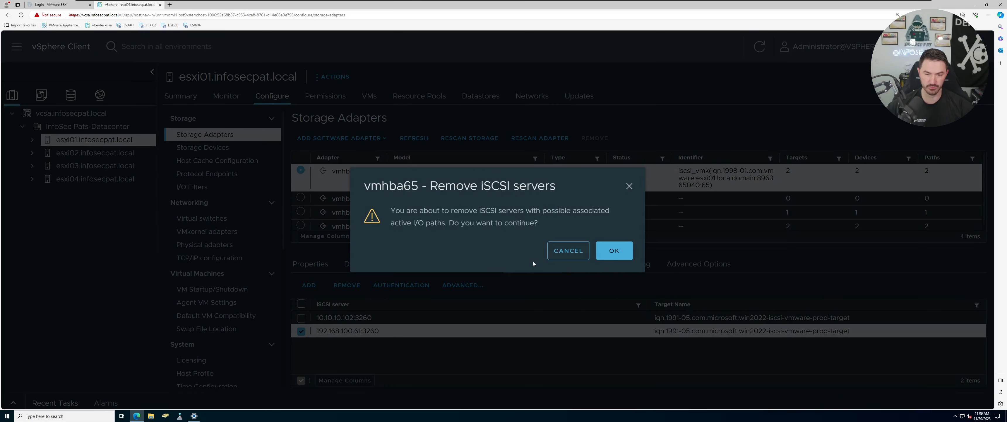
{"action": "left_click", "coordinate": [621, 254]}
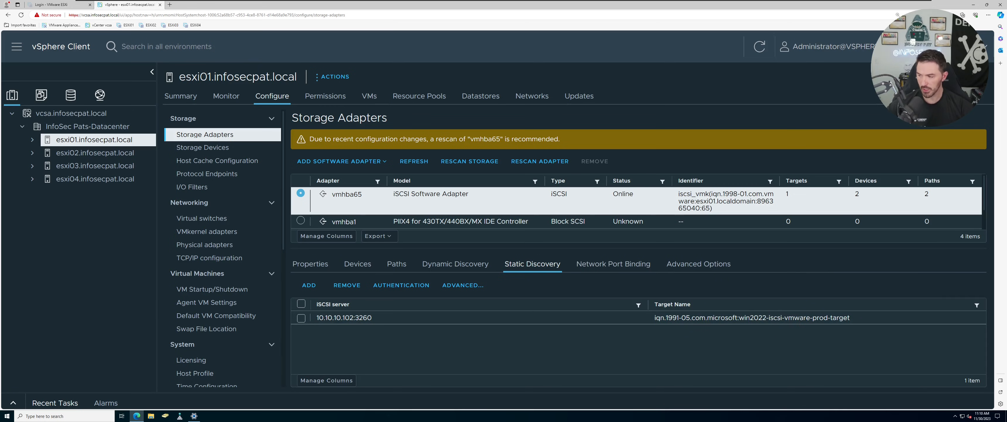
- Bind vmhba65 to the VMkernel adapters of the iSCSI-NIC01 and iSCSI-NIC02 port groups on vSwitch1
{"action": "left_click", "coordinate": [613, 264]}
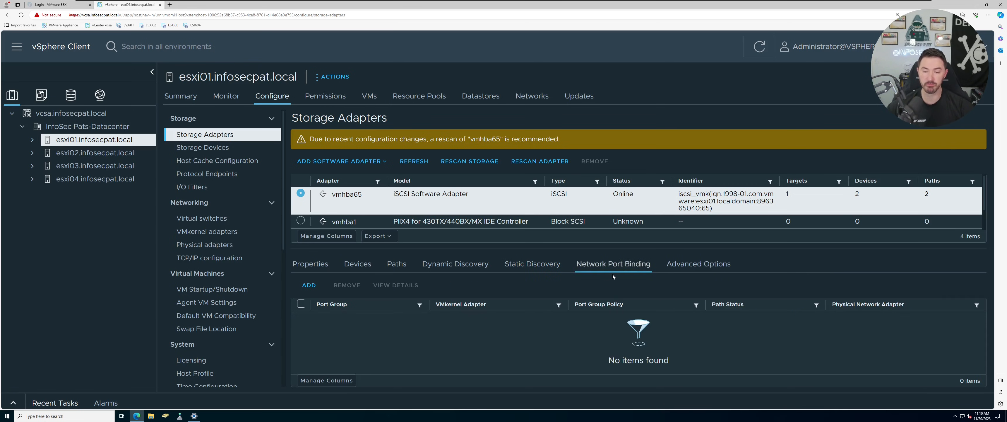
{"action": "left_click", "coordinate": [309, 285]}
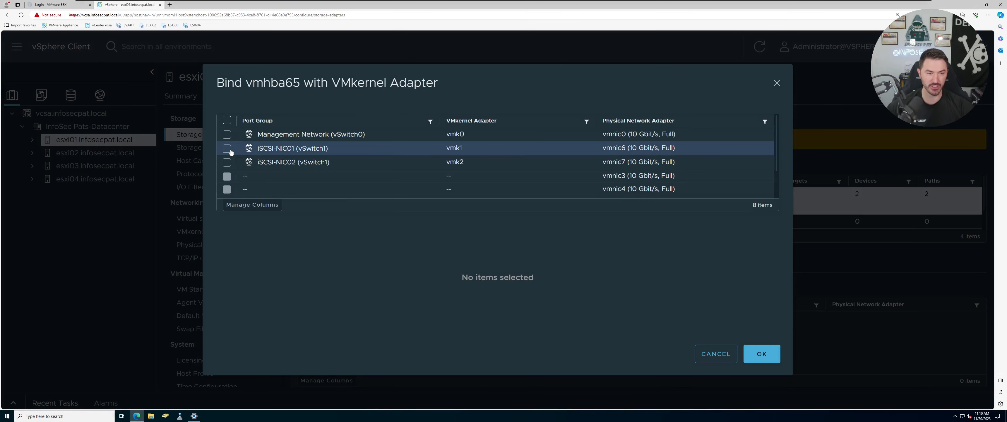
{"action": "left_click", "coordinate": [227, 149]}
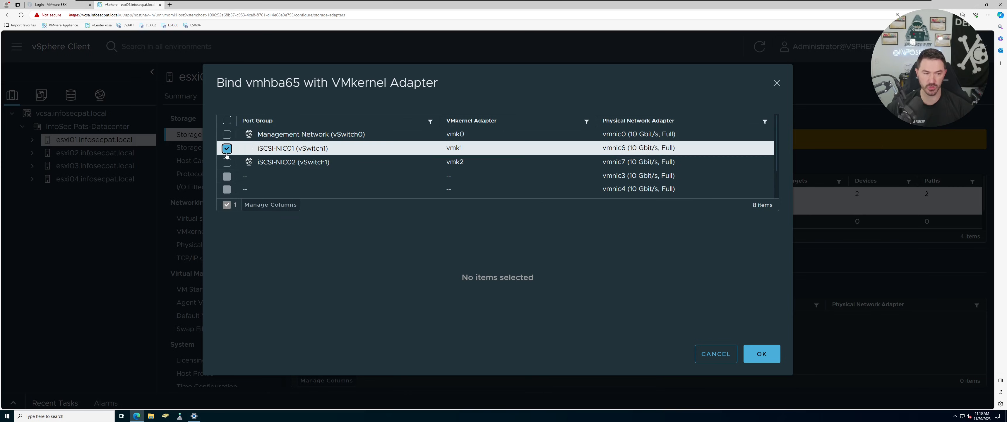
{"action": "left_click", "coordinate": [227, 162]}
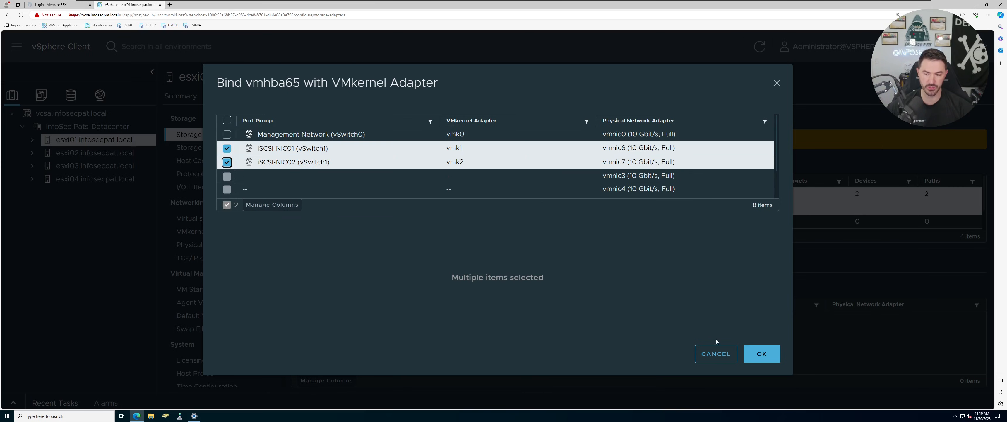
{"action": "left_click", "coordinate": [762, 354]}
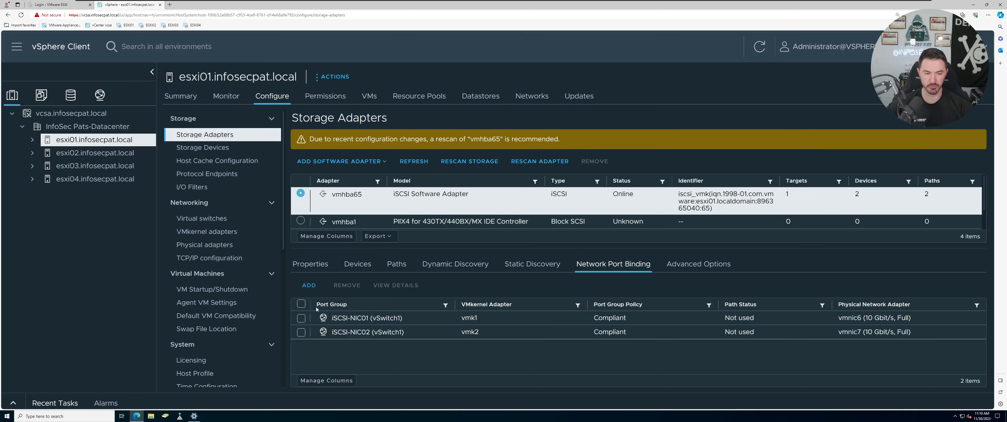
- Rescan the adapter vmhba65 and examine the path status of both bound iSCSI port groups
{"action": "left_click", "coordinate": [301, 304]}
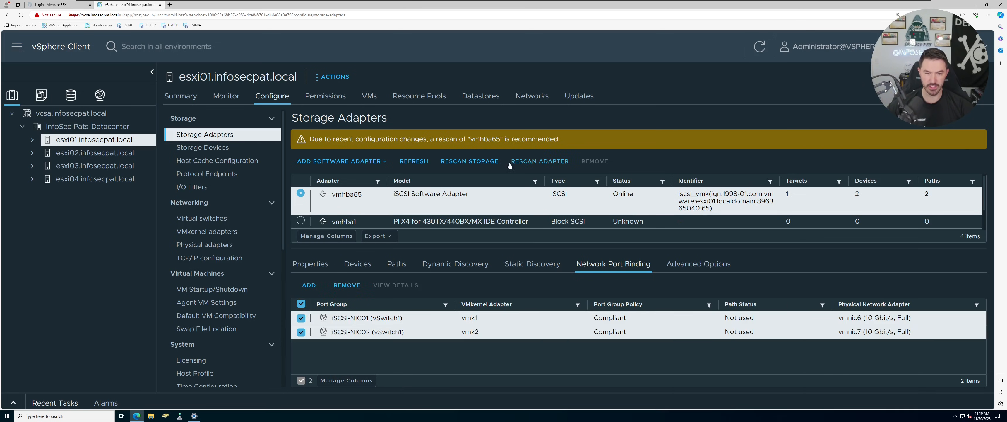
{"action": "left_click", "coordinate": [526, 166]}
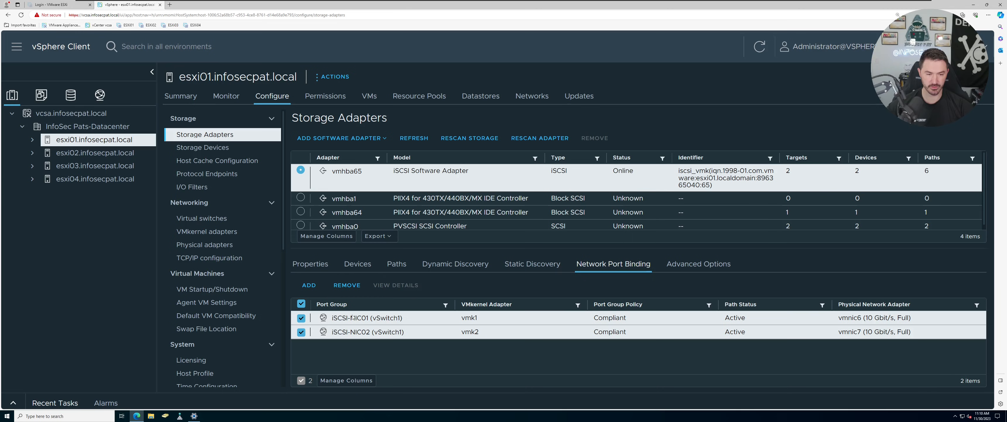
{"action": "left_click", "coordinate": [301, 303]}
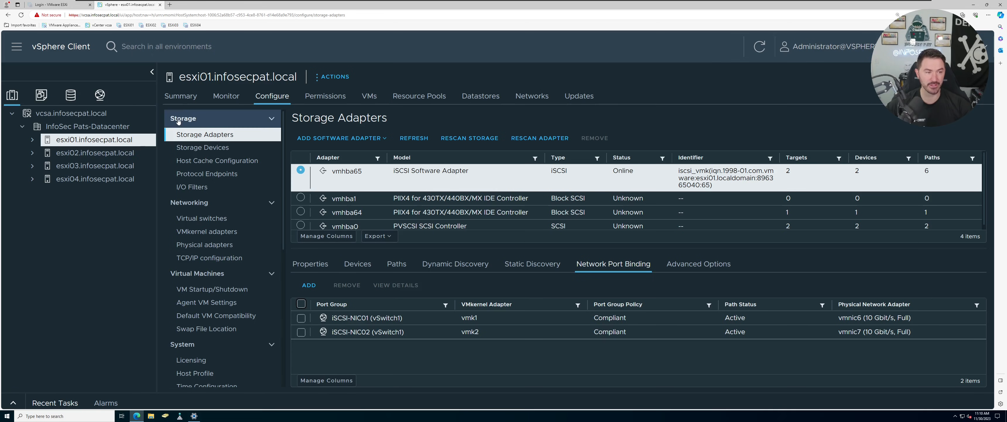
- Start a new datastore on esxi01.infosecpat.local with VMFS as its type
{"action": "left_click", "coordinate": [180, 95]}
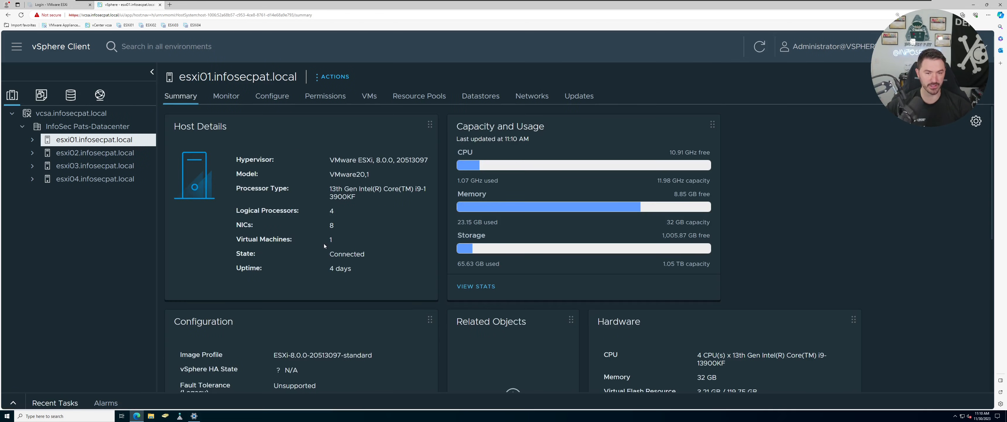
{"action": "right_click", "coordinate": [90, 140]}
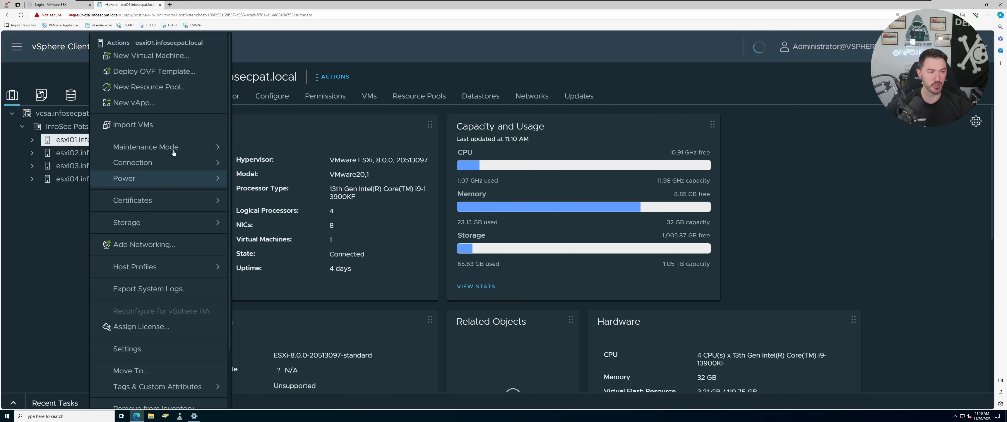
{"action": "left_click", "coordinate": [214, 227]}
{"action": "left_click", "coordinate": [250, 230]}
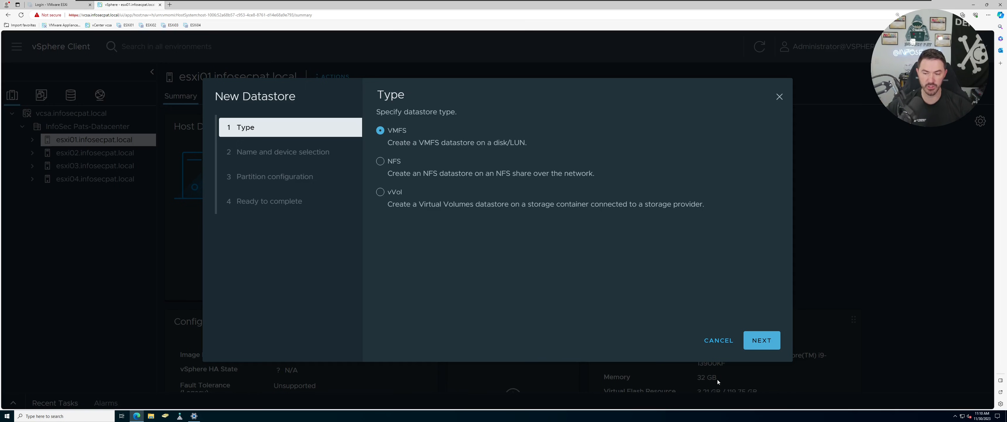
{"action": "left_click", "coordinate": [761, 339]}
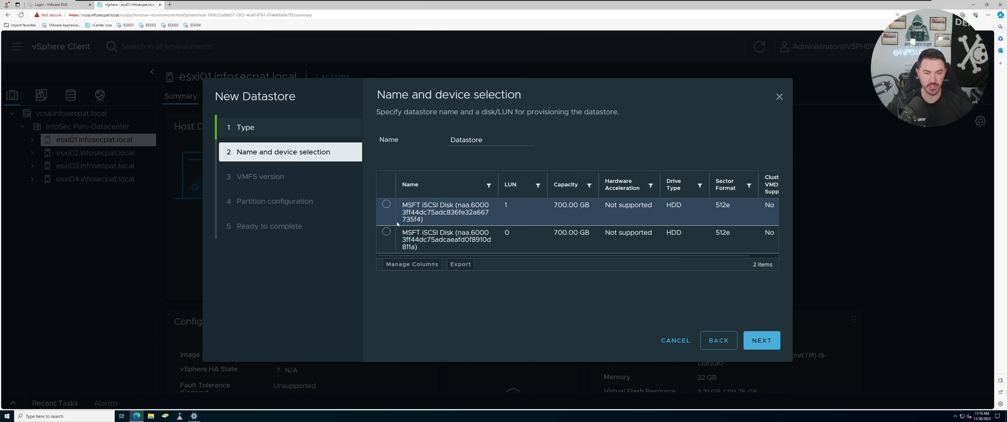
- Select the MSFT iSCSI disk with LUN 0 for the new datastore and name it VMware-DS01
{"action": "left_click", "coordinate": [386, 232]}
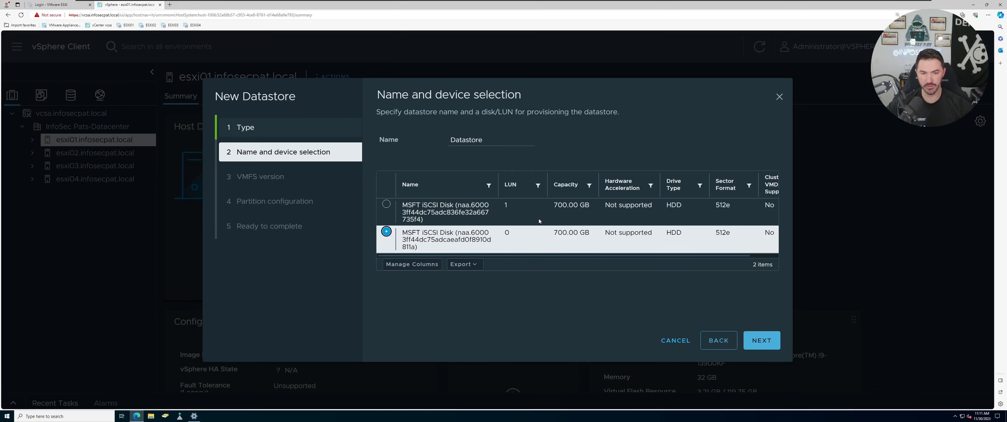
{"action": "left_click", "coordinate": [485, 140]}
{"action": "key", "text": "ctrl+a"}
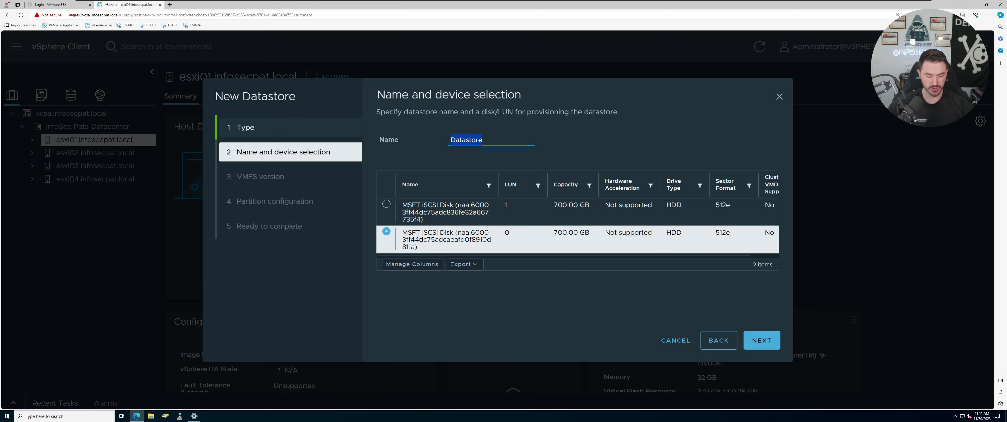
{"action": "type", "text": "VMware-"}
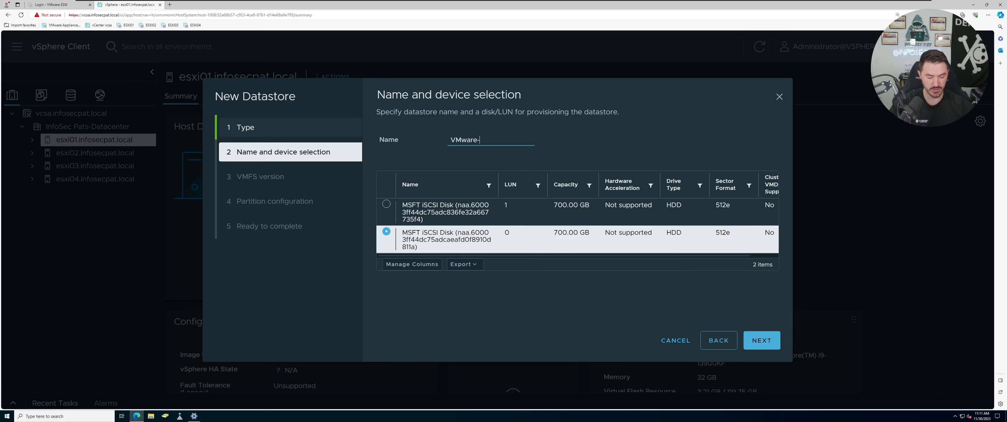
{"action": "type", "text": "DS01"}
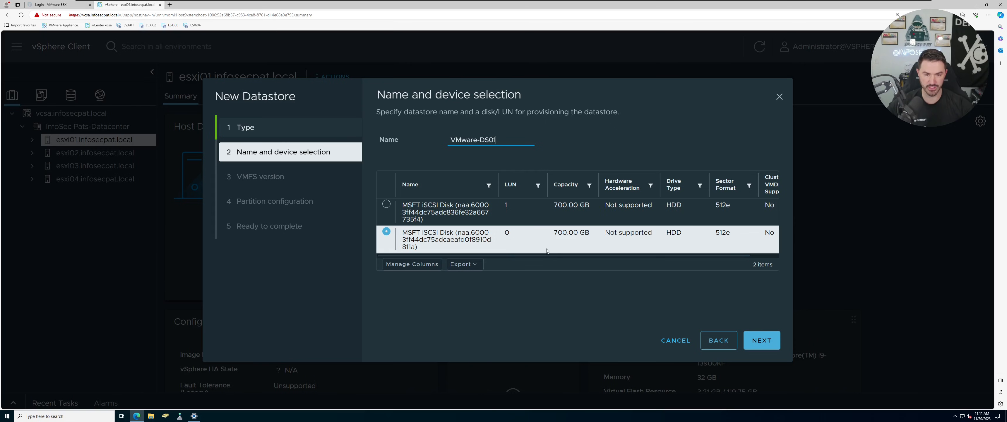
- Finish creating VMware-DS01 with VMFS 6, using all available partitions at the full 700 GB size
{"action": "left_click", "coordinate": [759, 339]}
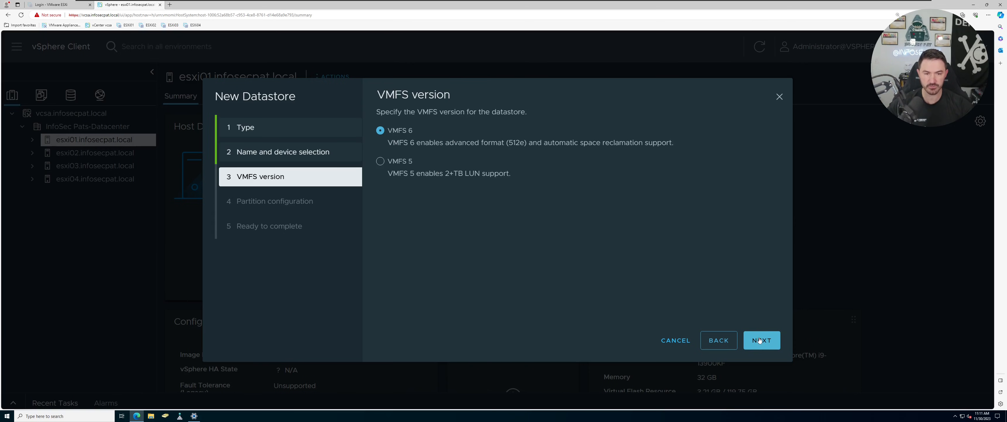
{"action": "left_click", "coordinate": [767, 349]}
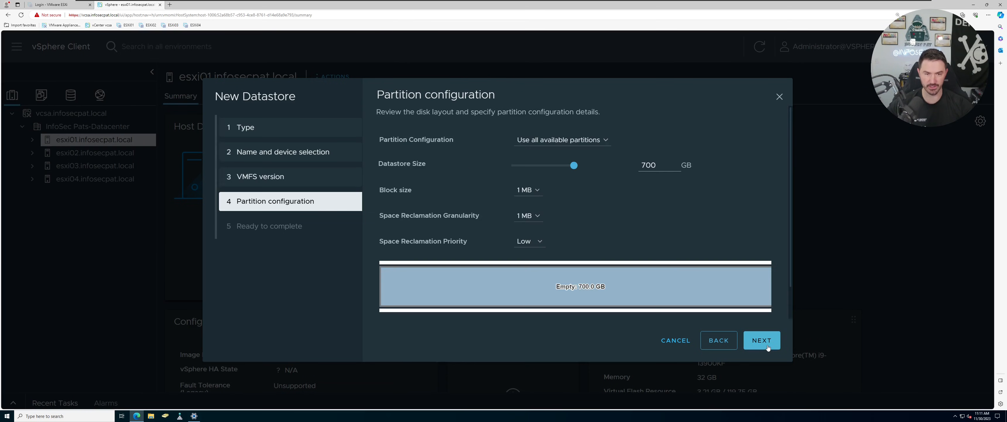
{"action": "left_click", "coordinate": [767, 348]}
{"action": "left_click", "coordinate": [767, 348]}
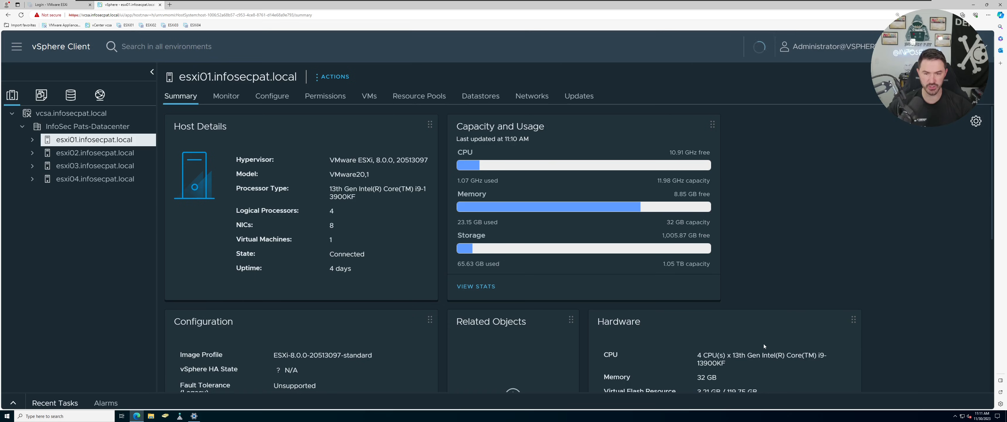
- Start another VMFS datastore on esxi01.infosecpat.local, using the MSFT iSCSI disk with LUN 1 and the name VMware-DS02
{"action": "right_click", "coordinate": [100, 142]}
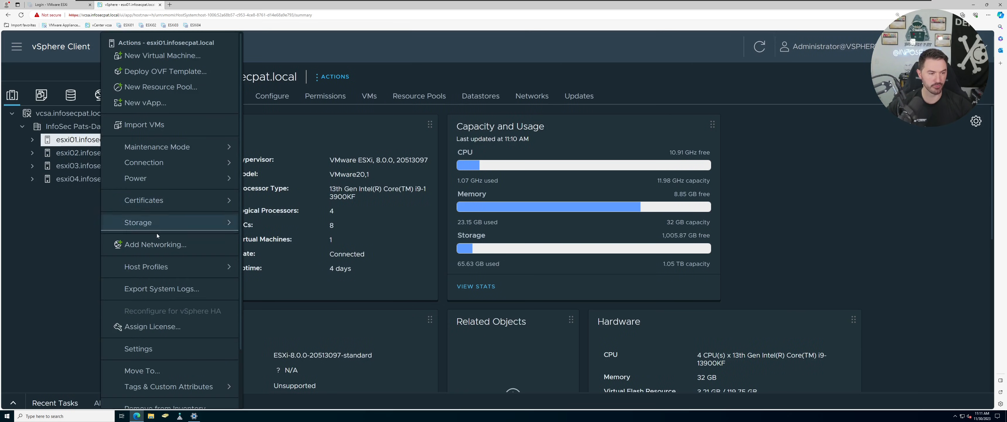
{"action": "mouse_move", "coordinate": [166, 227]}
{"action": "left_click", "coordinate": [274, 227]}
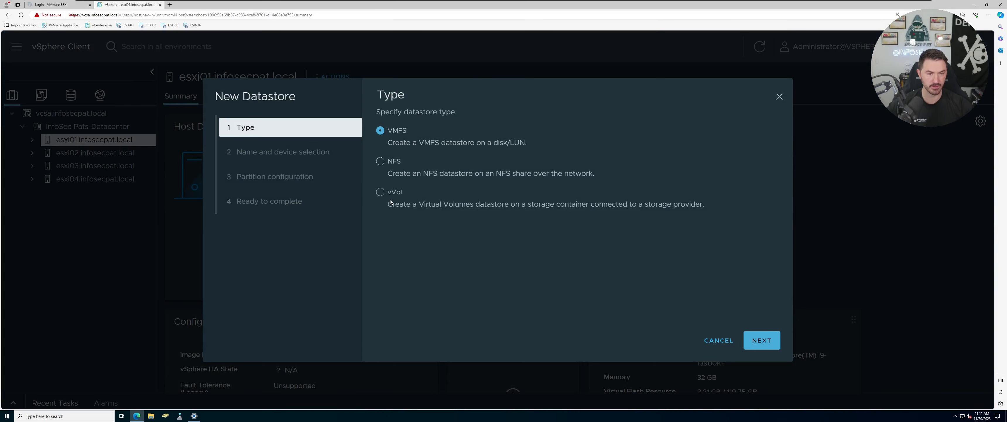
{"action": "left_click", "coordinate": [770, 341]}
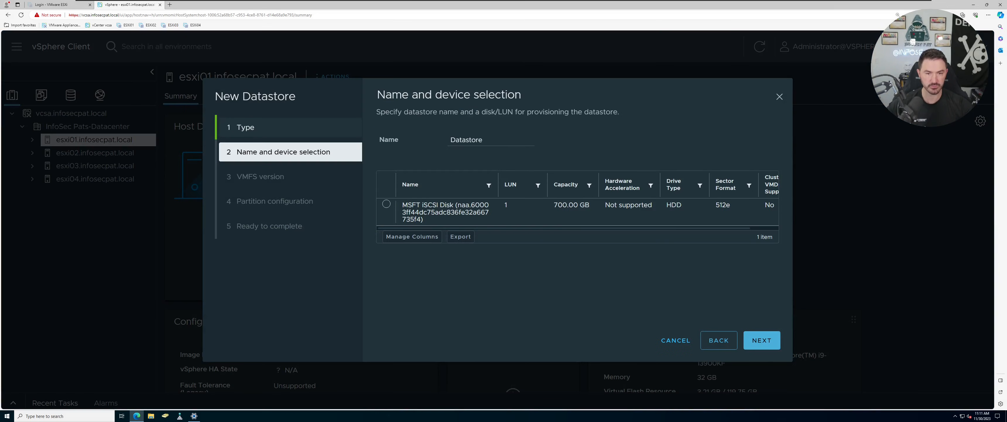
{"action": "left_click", "coordinate": [386, 203]}
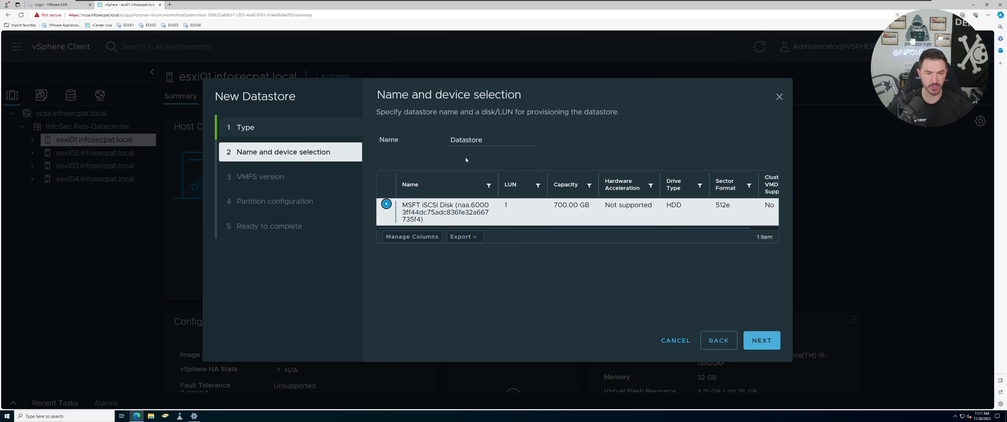
{"action": "double_click", "coordinate": [475, 140]}
{"action": "type", "text": "VMw"}
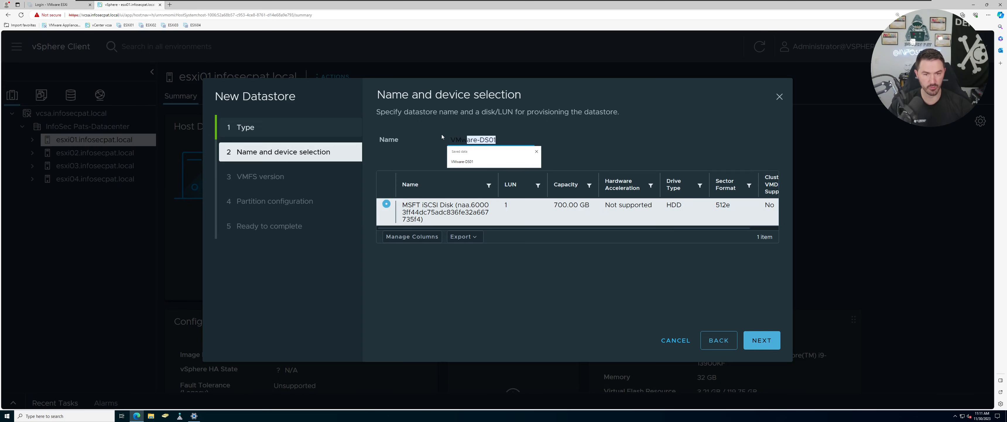
{"action": "type", "text": "are-DS02"}
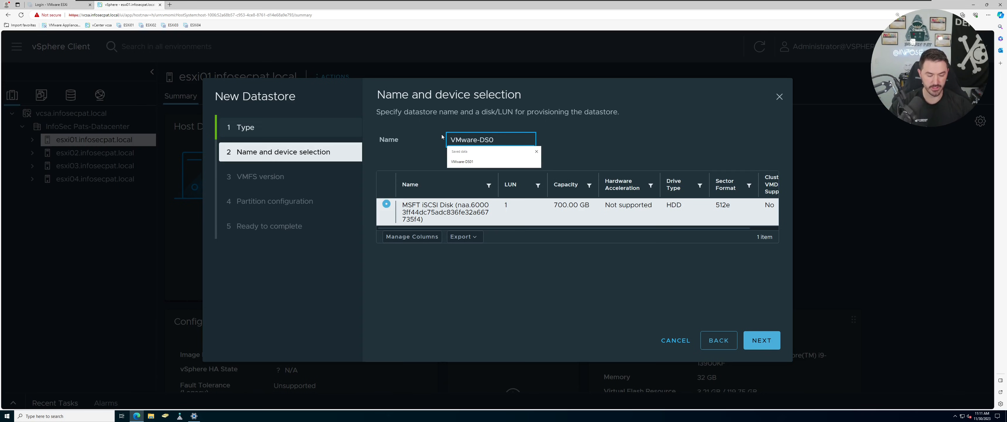
- Complete VMware-DS02 with VMFS 6 on all available partitions at 700 GB, and show the datastores of esxi01.infosecpat.local
{"action": "left_click", "coordinate": [760, 341]}
{"action": "left_click", "coordinate": [758, 341]}
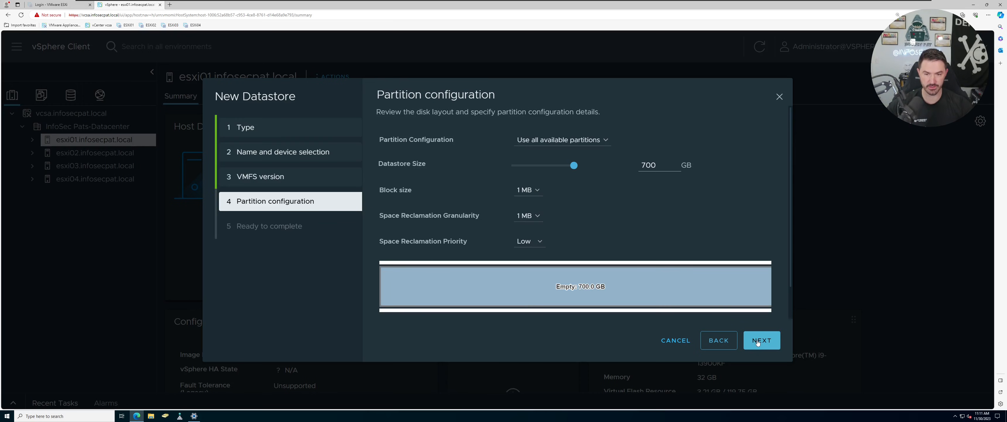
{"action": "left_click", "coordinate": [758, 340]}
{"action": "left_click", "coordinate": [759, 339]}
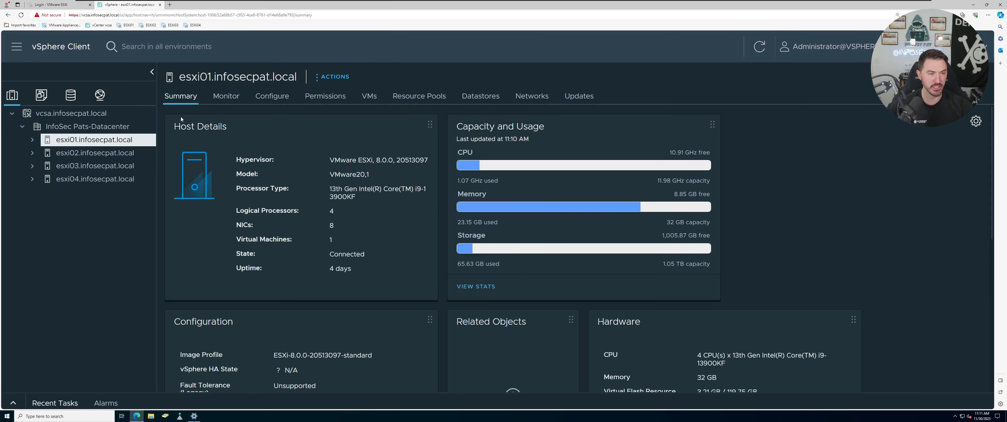
{"action": "left_click", "coordinate": [487, 100]}
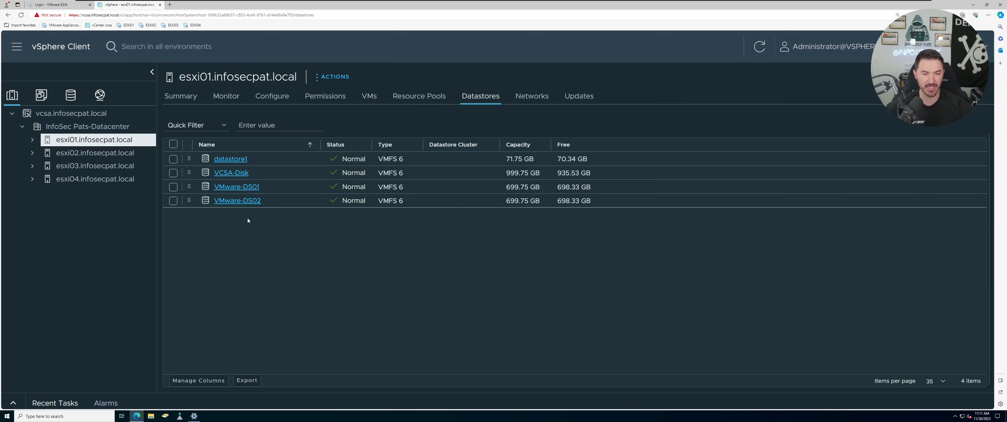